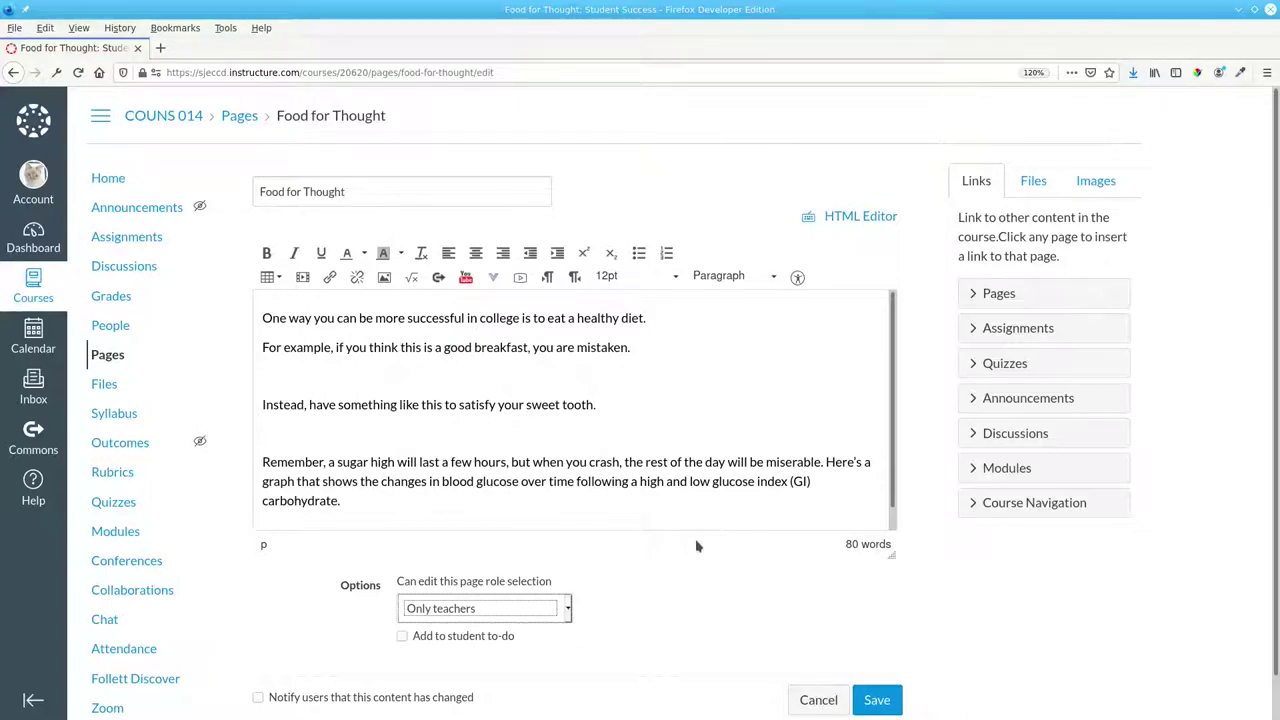
# Upload series-1318701.jpg to Course files and insert the doughnut image below the breakfast sentence.
pyautogui.click(269, 375)
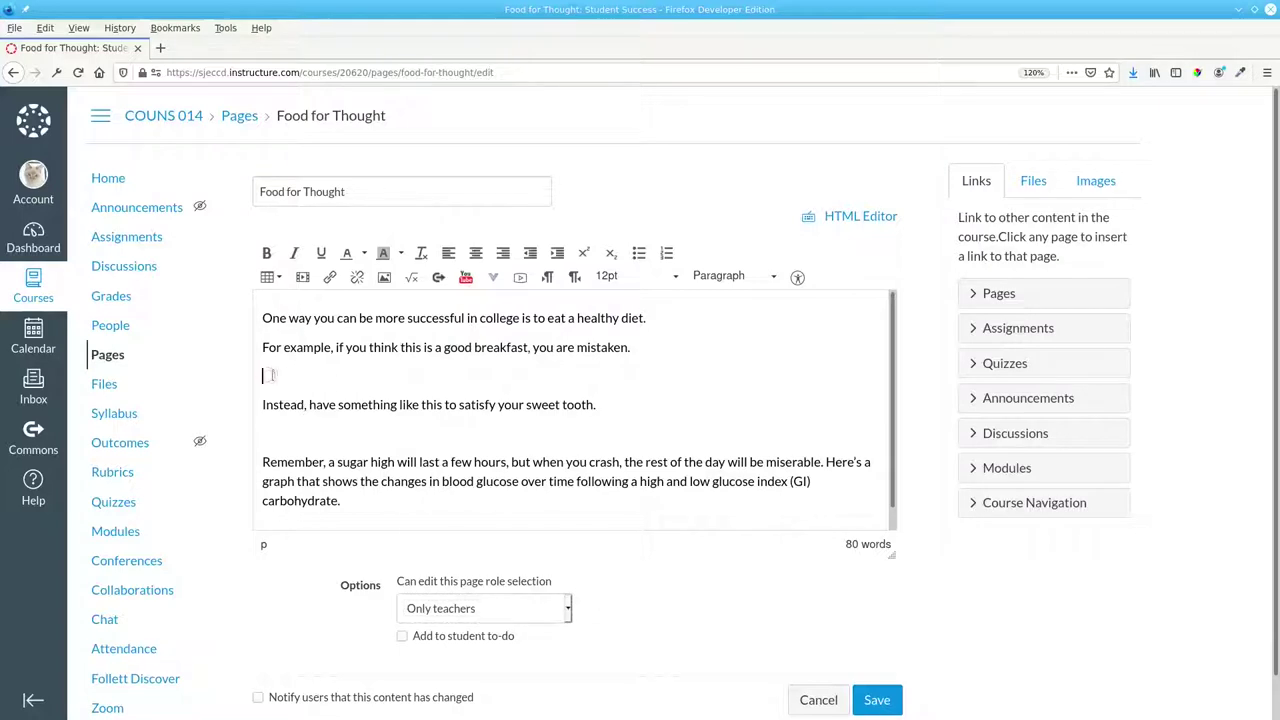
pyautogui.click(384, 278)
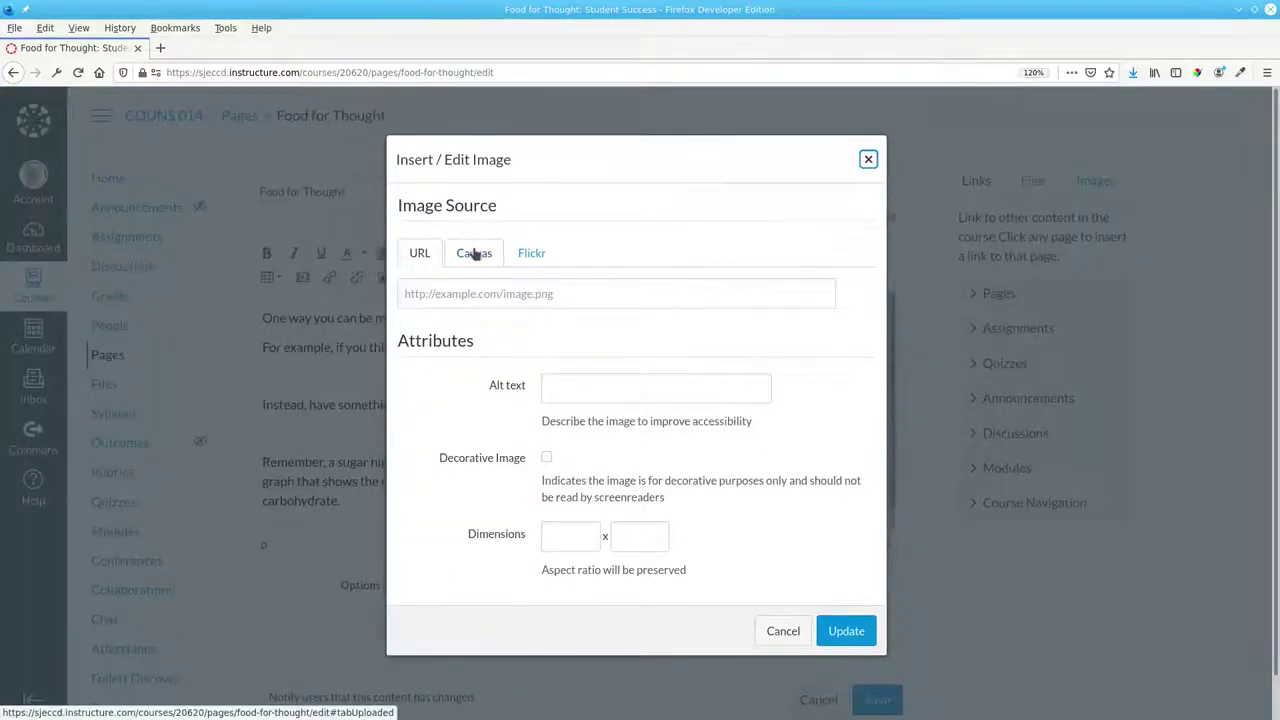
pyautogui.click(474, 253)
pyautogui.click(464, 324)
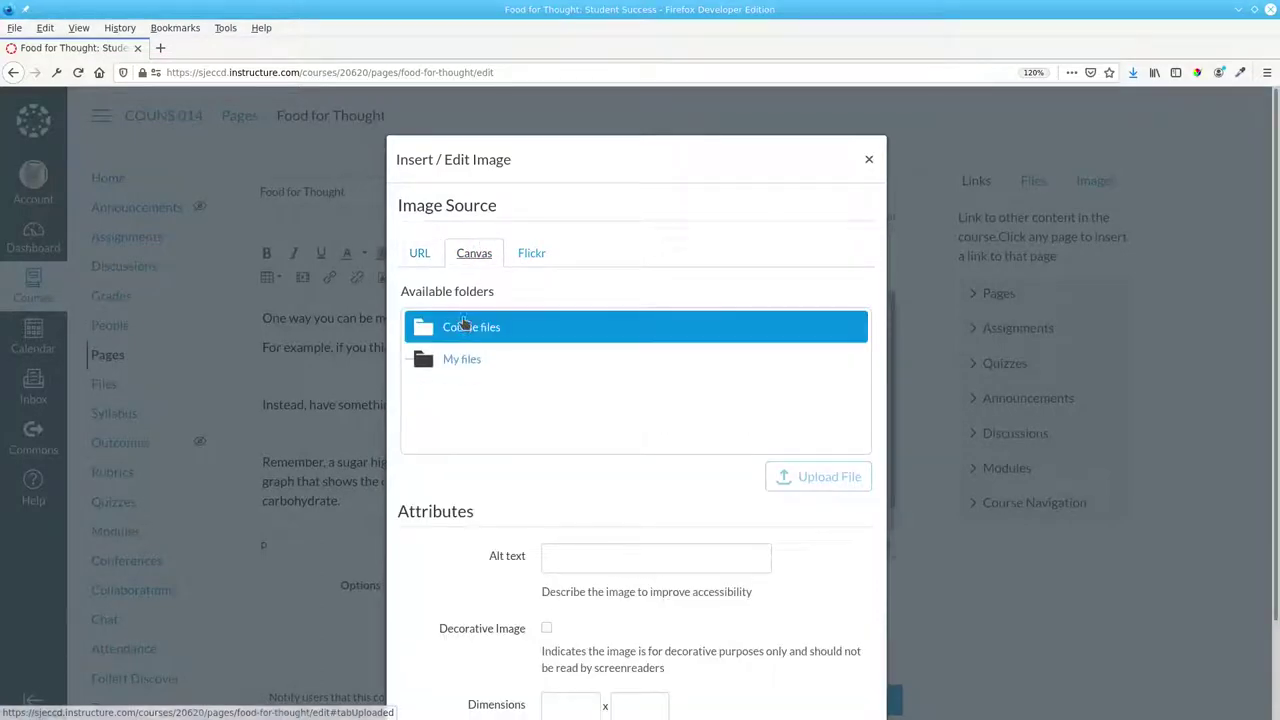
pyautogui.click(845, 477)
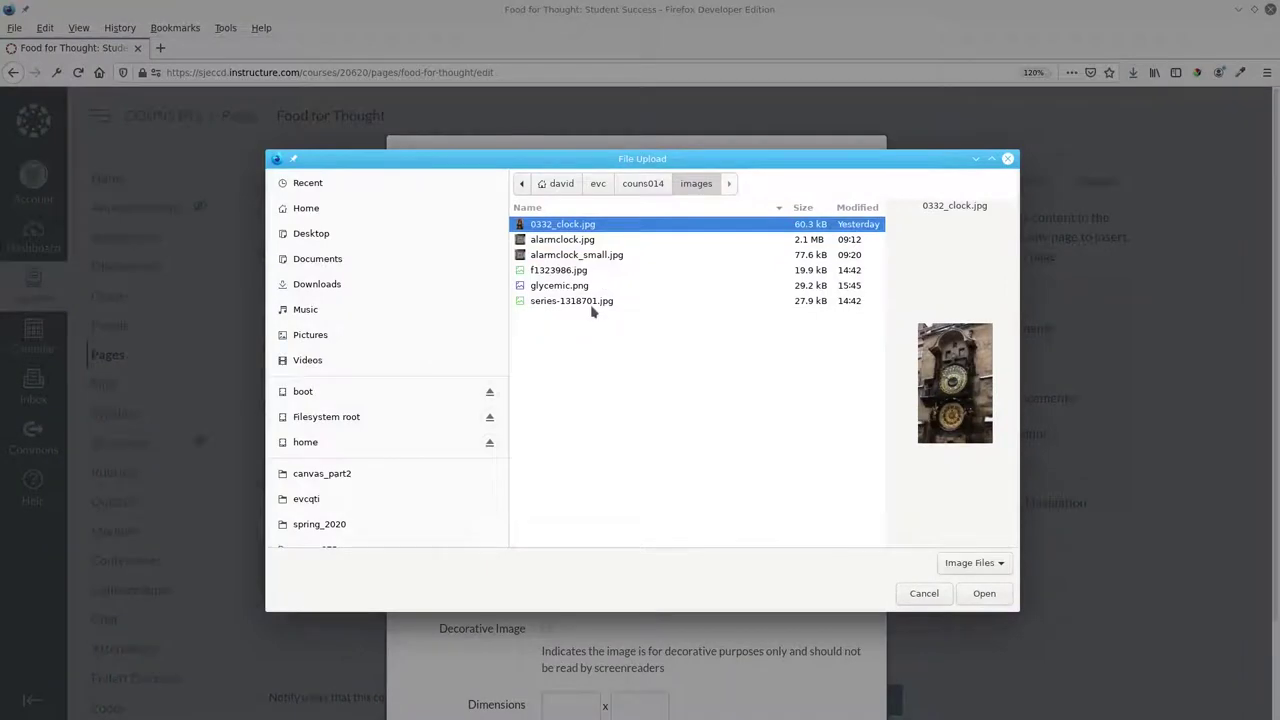
pyautogui.click(590, 302)
pyautogui.click(984, 594)
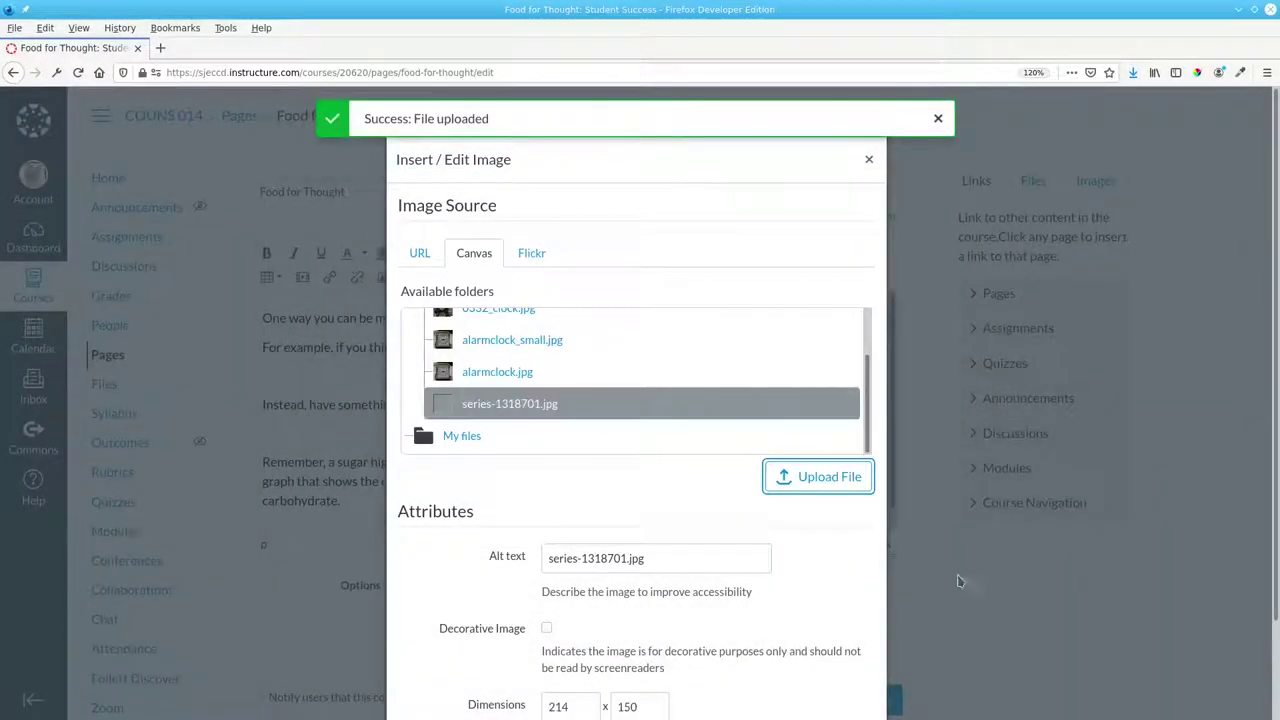
pyautogui.scroll(-2, 810, 534)
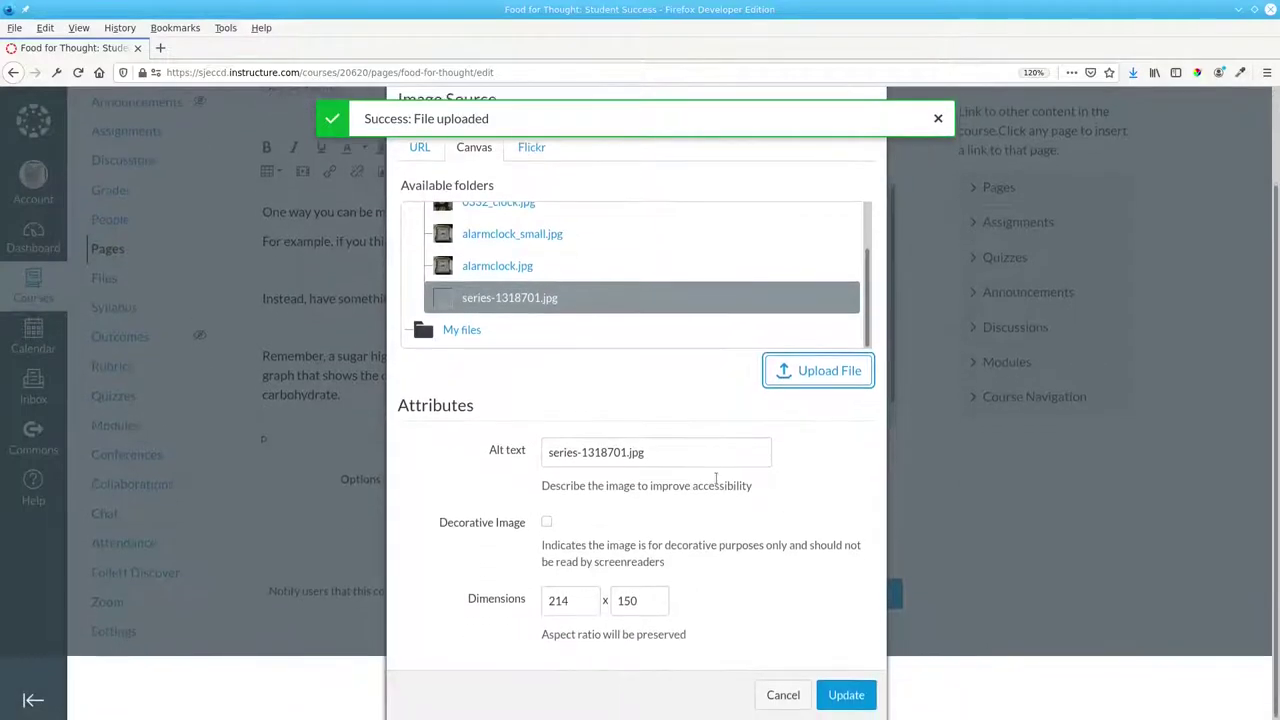
pyautogui.click(545, 452)
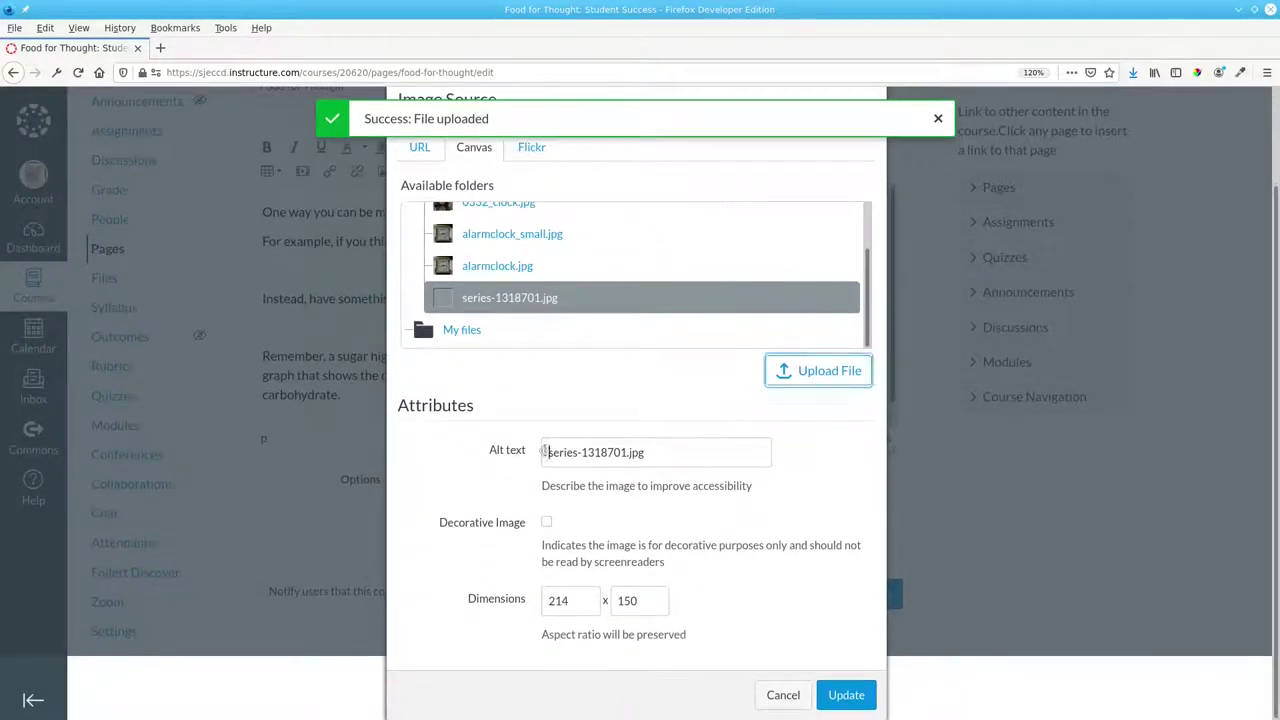
pyautogui.moveTo(545, 452); pyautogui.dragTo(645, 452)
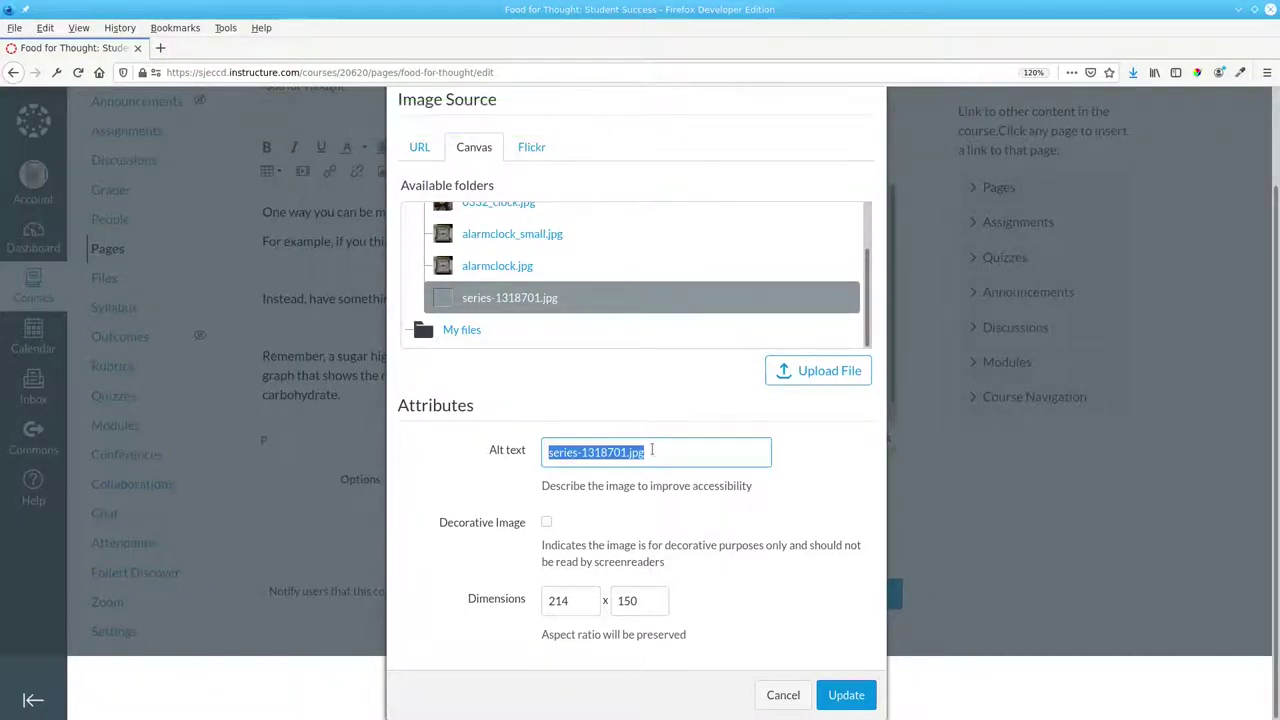
pyautogui.click(846, 695)
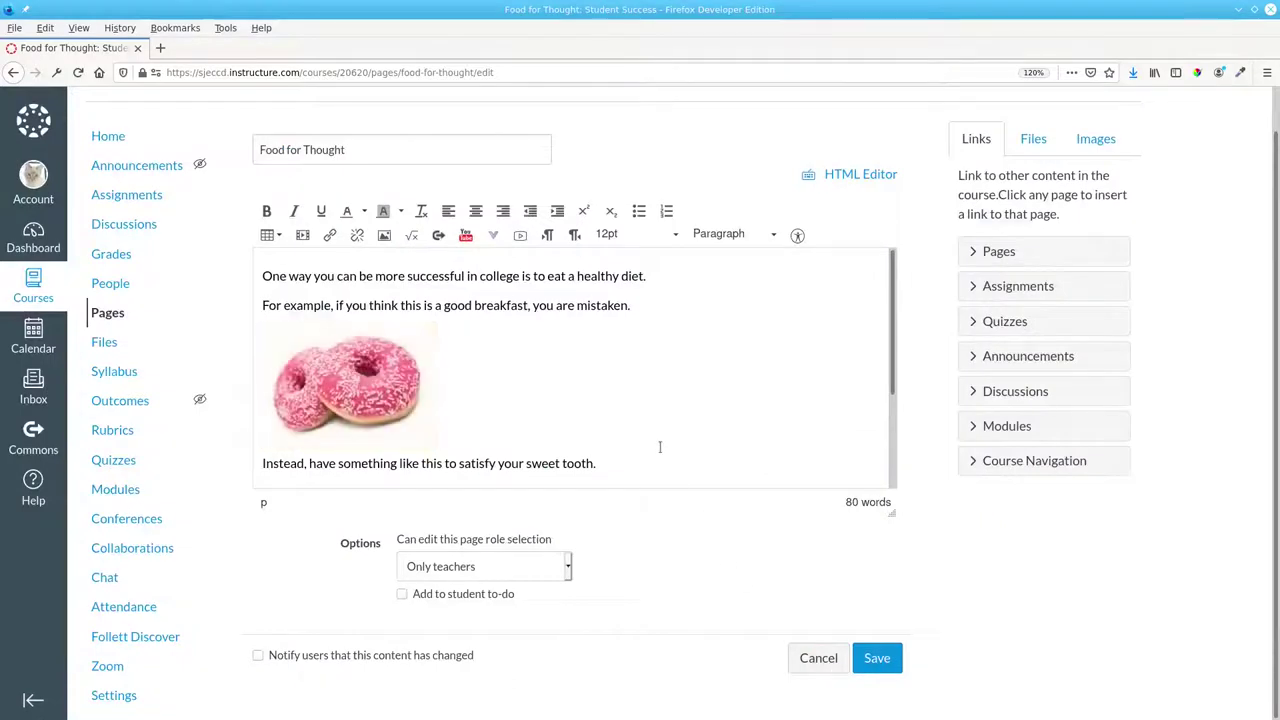
# Upload the fruit image f1323986.jpg to Course files on the line below the sweet-tooth sentence.
pyautogui.scroll(-2, 660, 447)
pyautogui.click(290, 402)
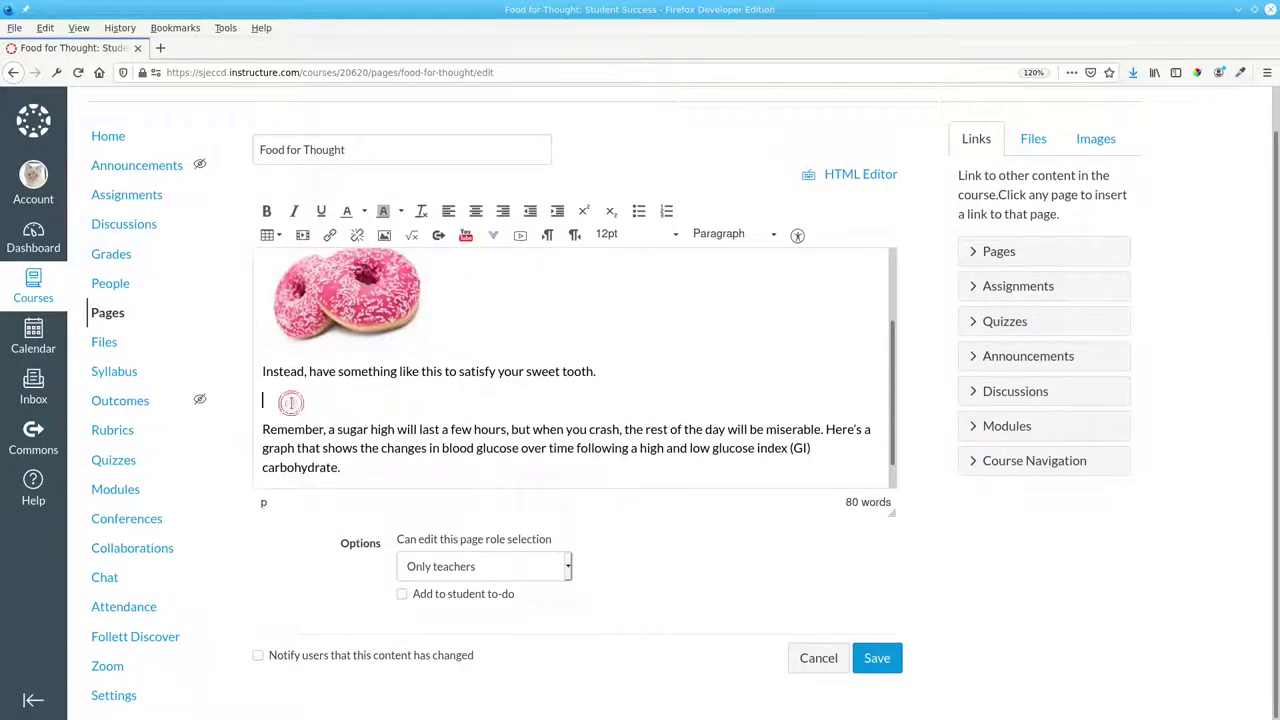
pyautogui.click(387, 238)
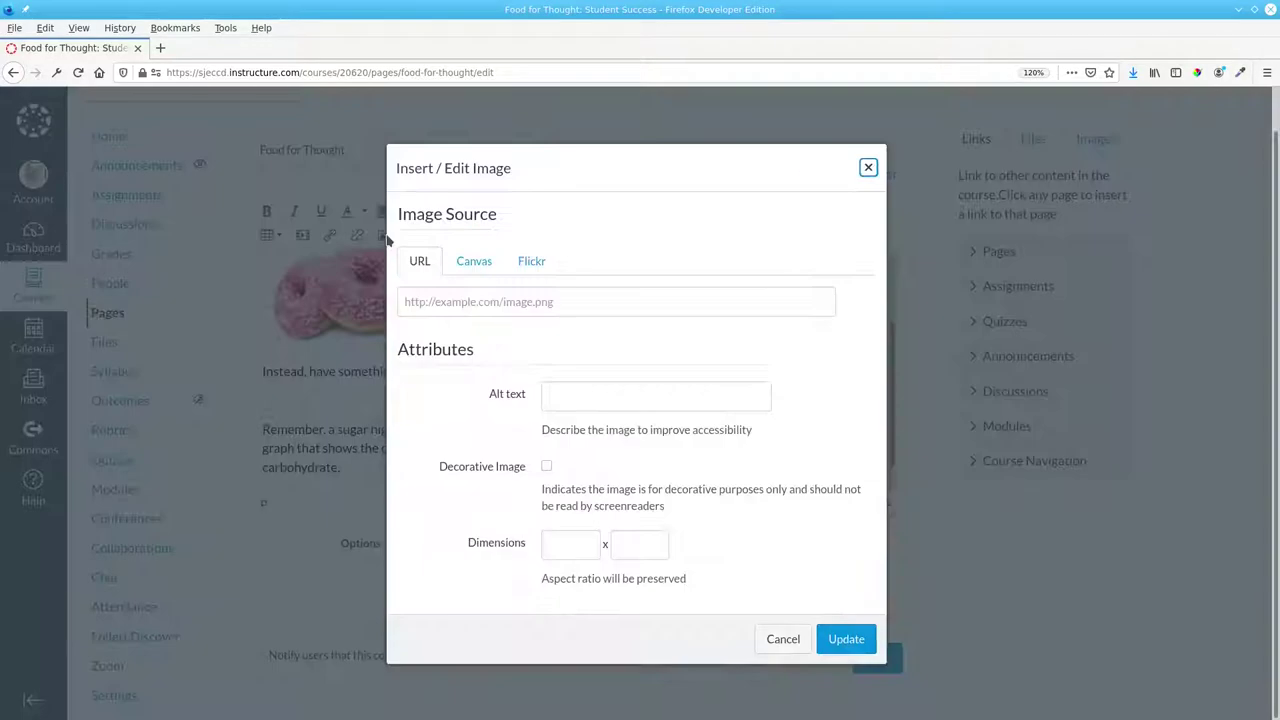
pyautogui.click(484, 275)
pyautogui.click(493, 351)
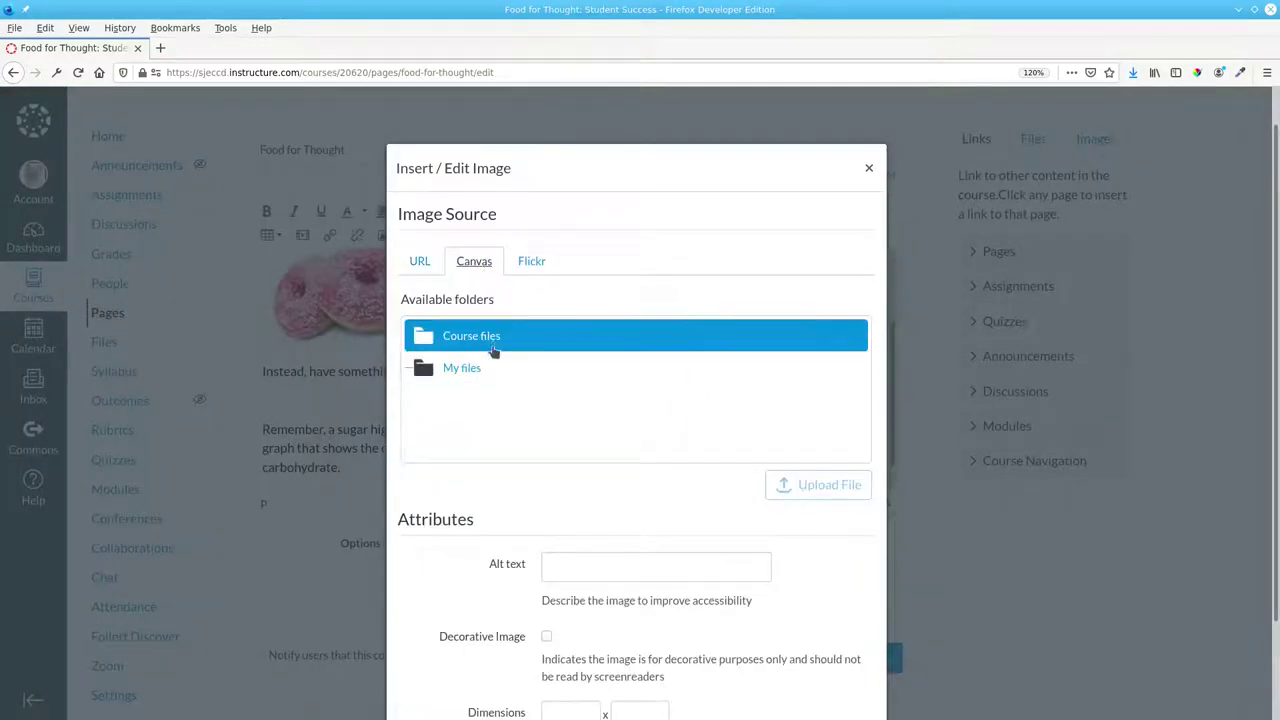
pyautogui.click(780, 484)
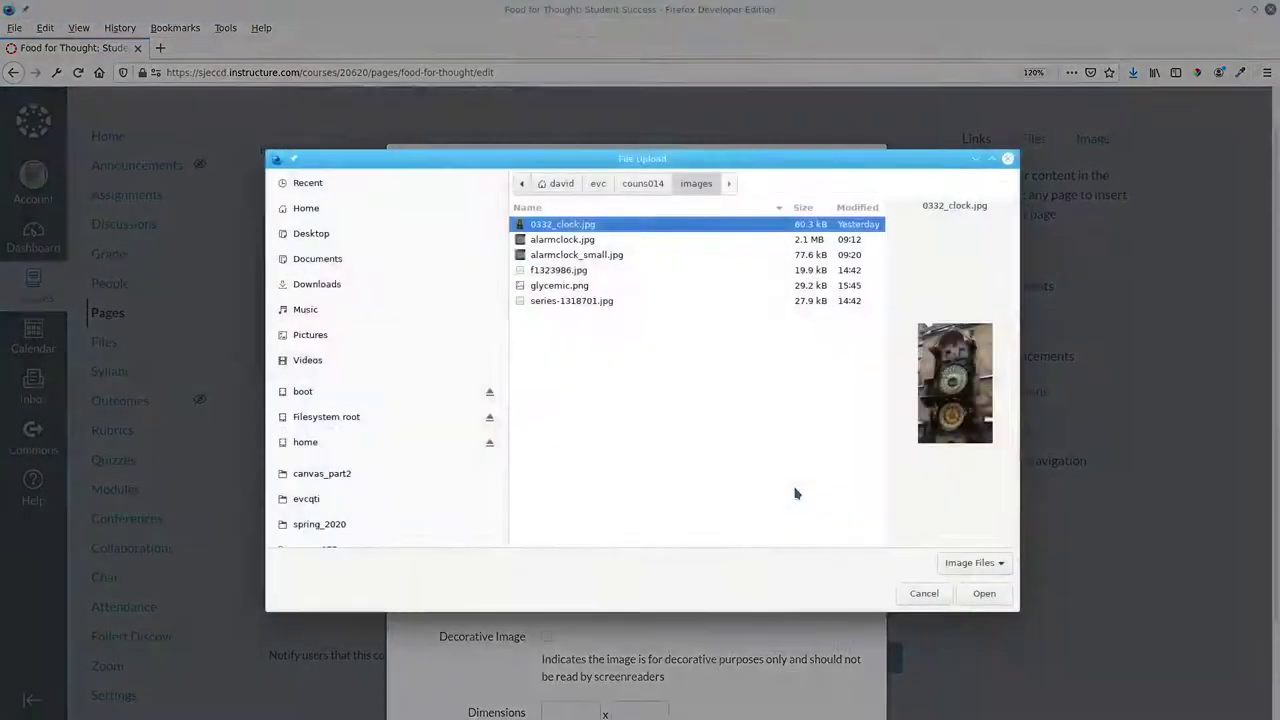
pyautogui.click(606, 275)
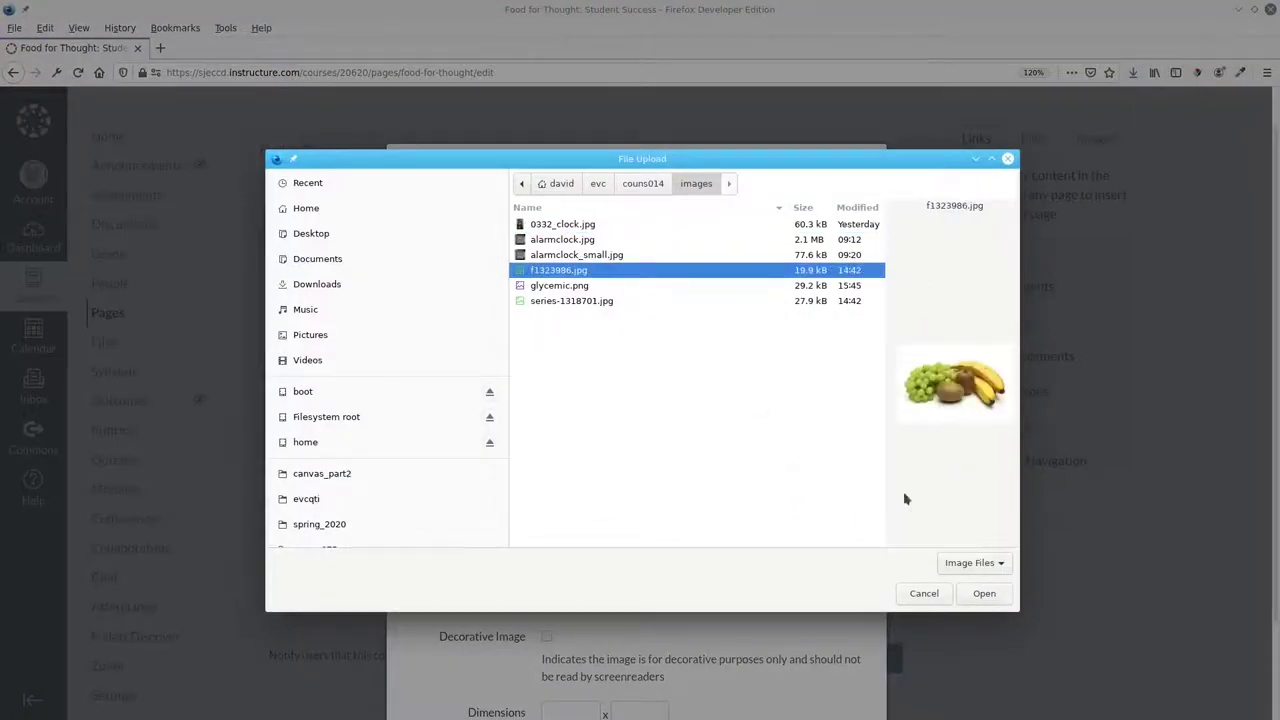
pyautogui.click(984, 594)
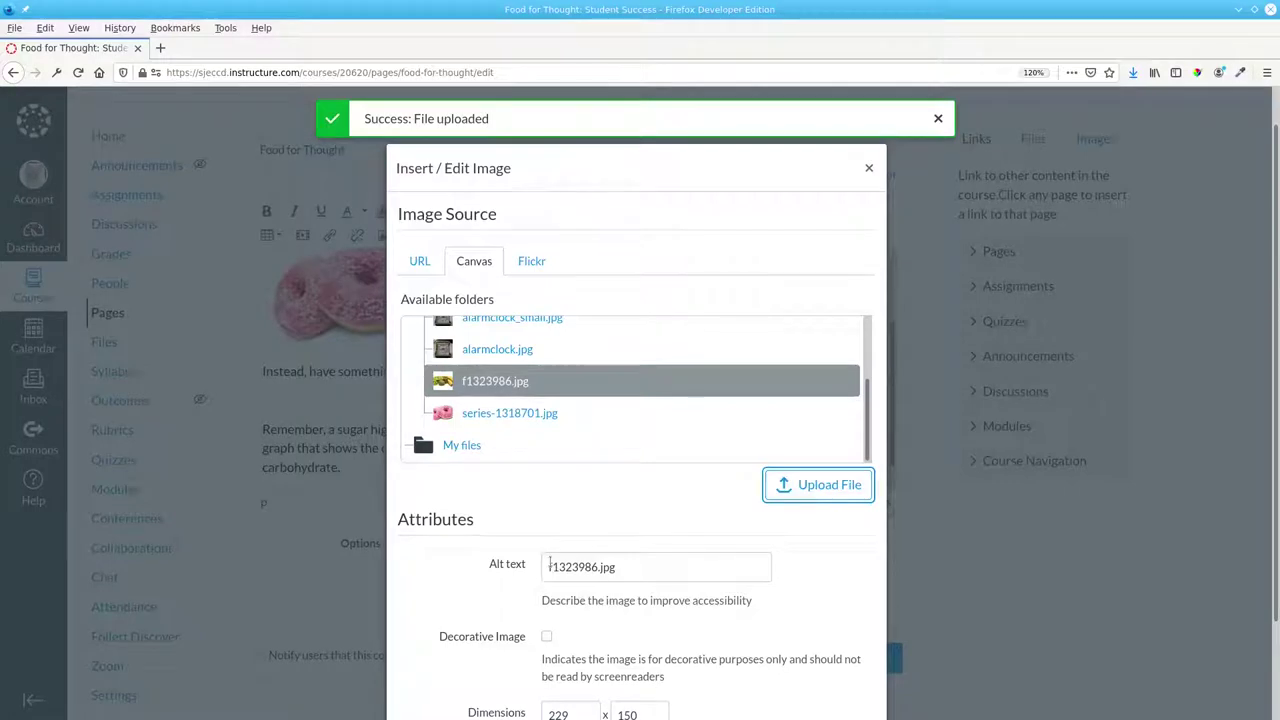
# Insert the fruit image into the page and save the page.
pyautogui.scroll(-2, 765, 605)
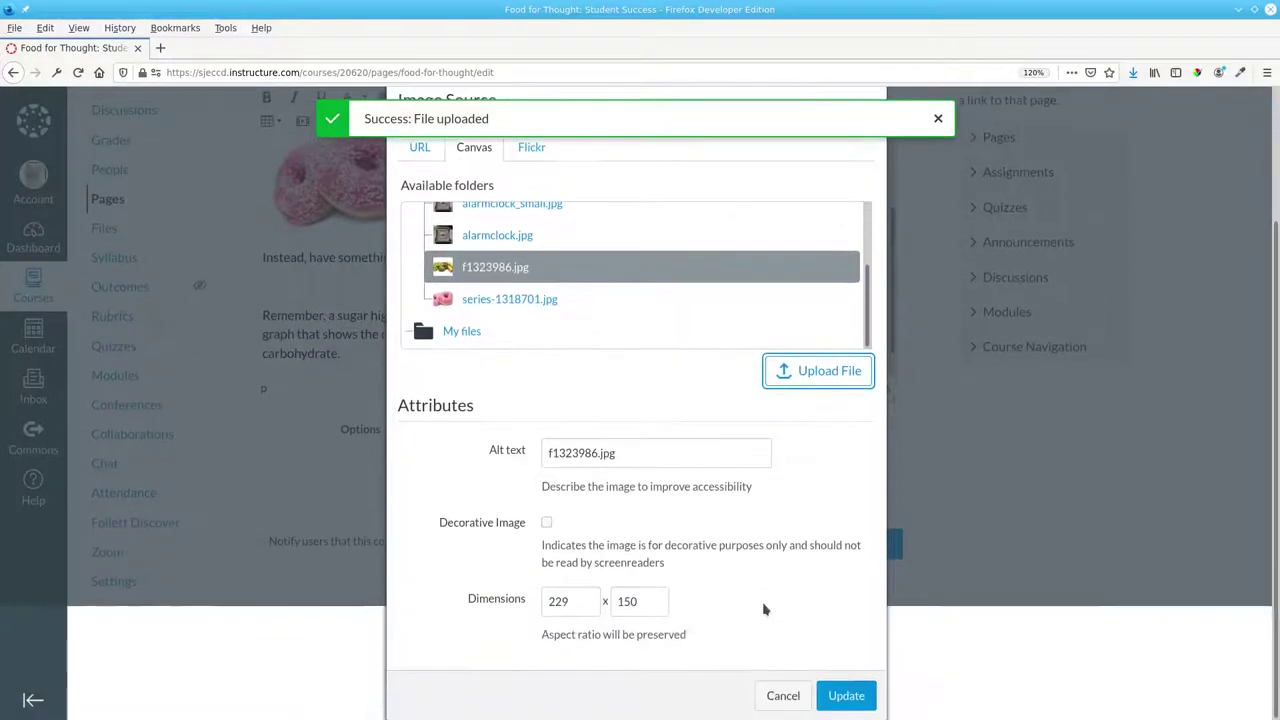
pyautogui.click(846, 696)
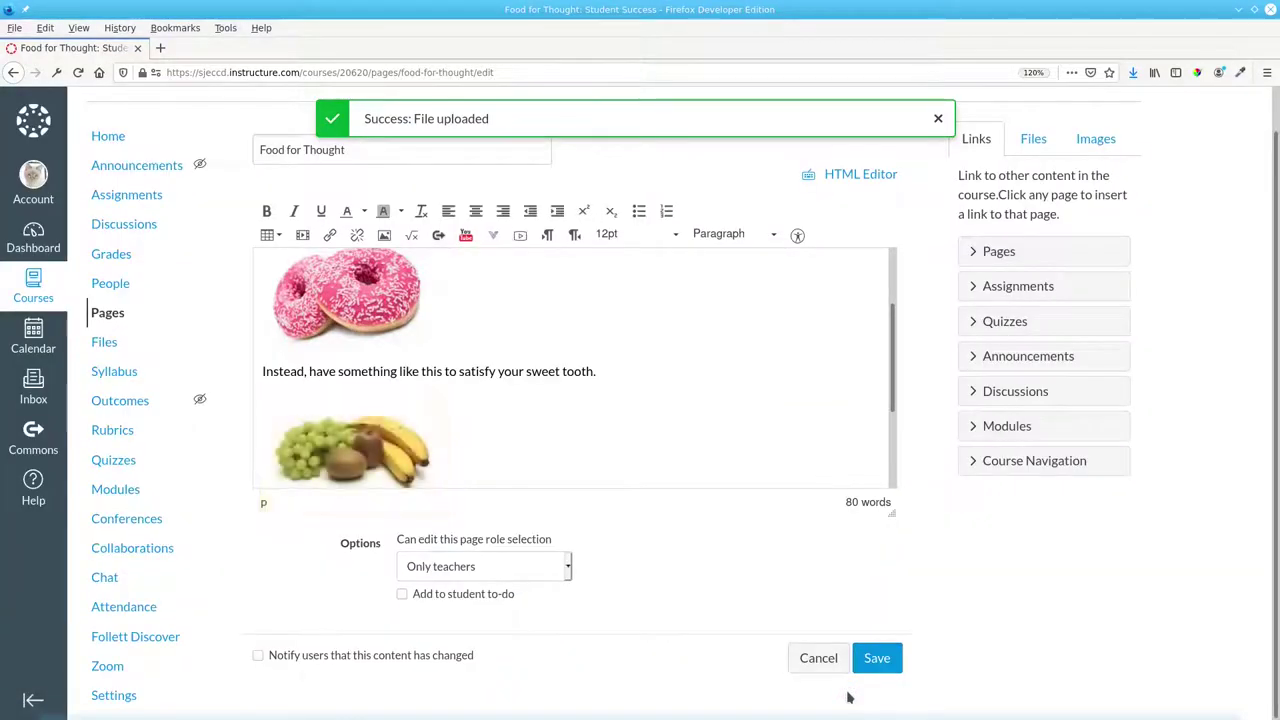
pyautogui.click(876, 664)
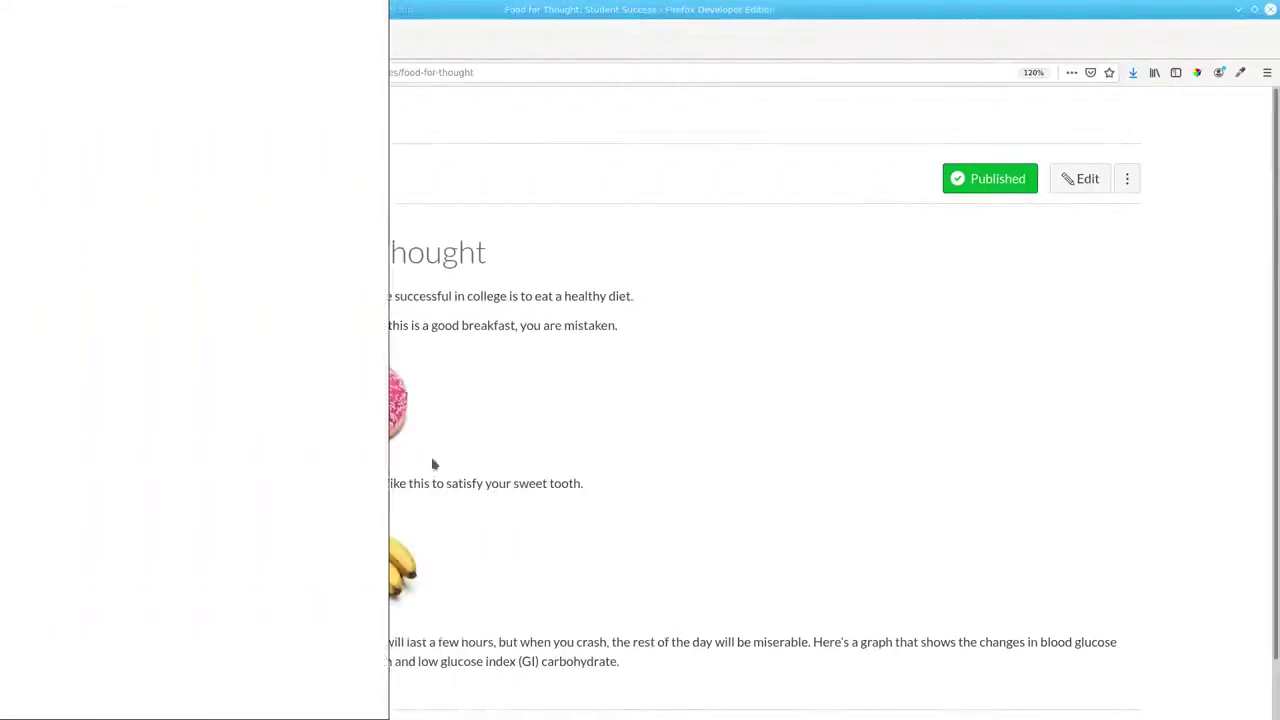
# Reopen the page and change the doughnut image's alt text to 'Two doughnuts with pink frosting and white sprinkles'.
pyautogui.click(1082, 188)
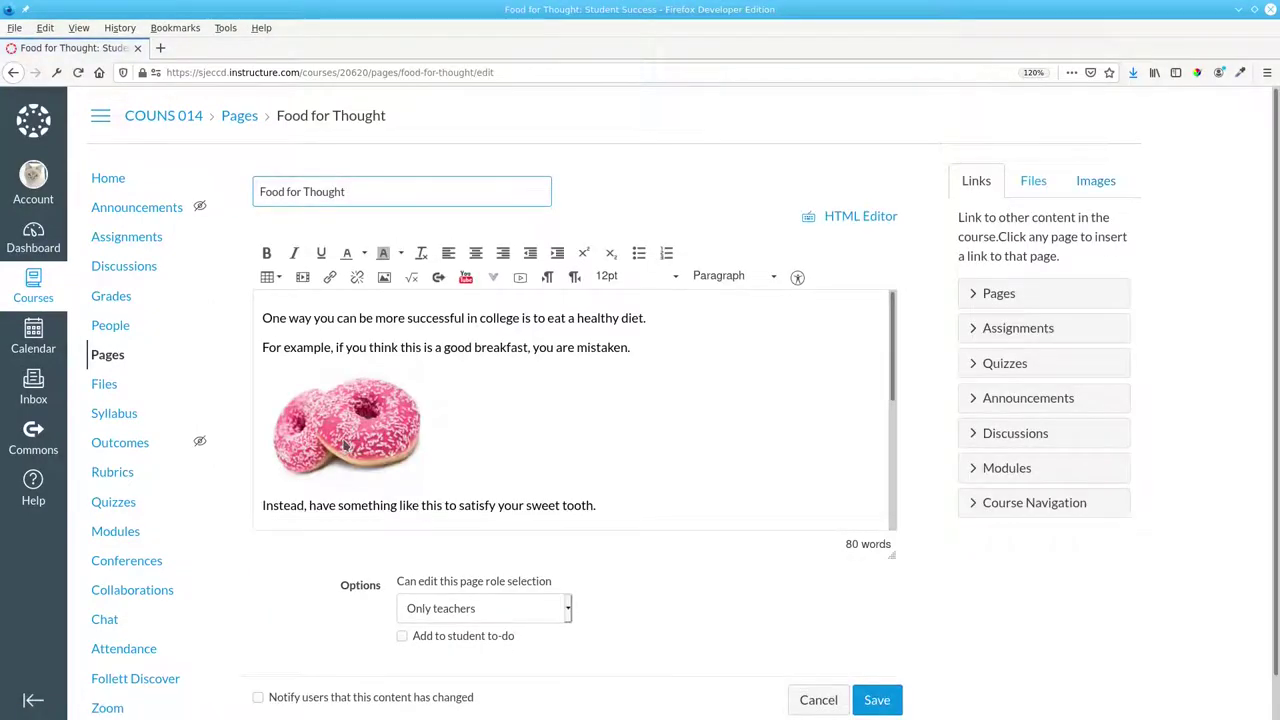
pyautogui.click(347, 430)
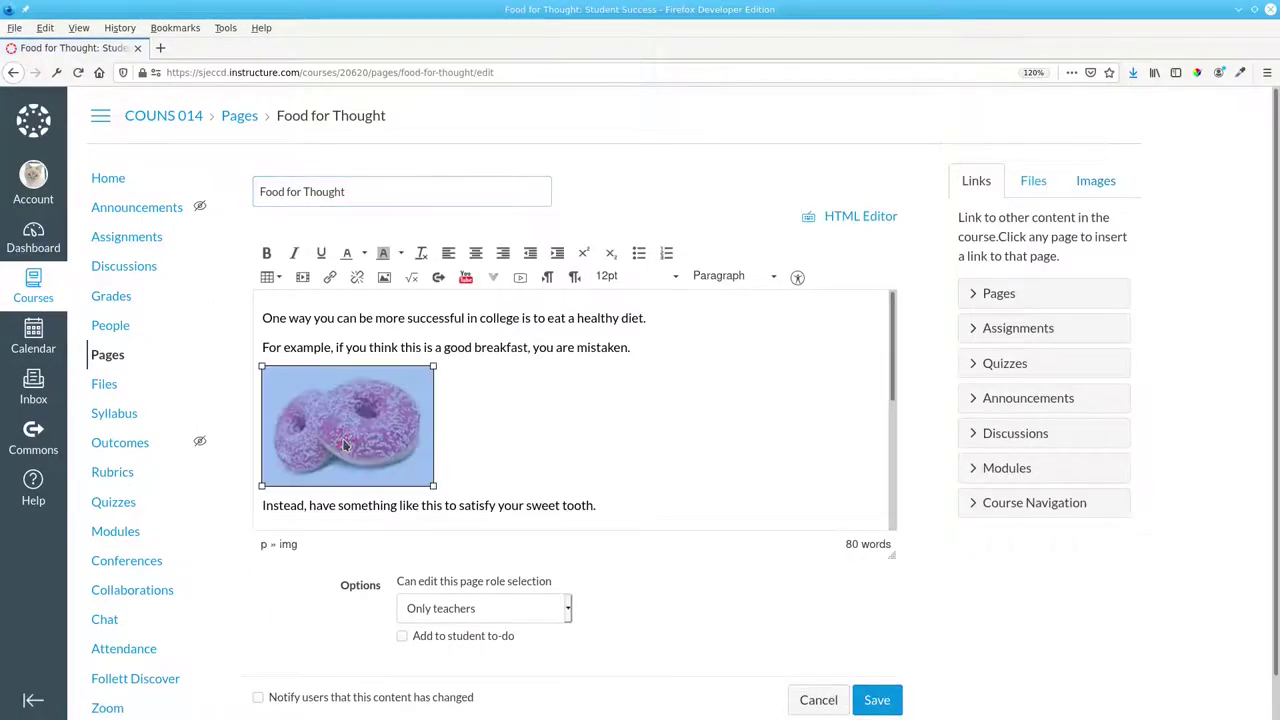
pyautogui.click(384, 278)
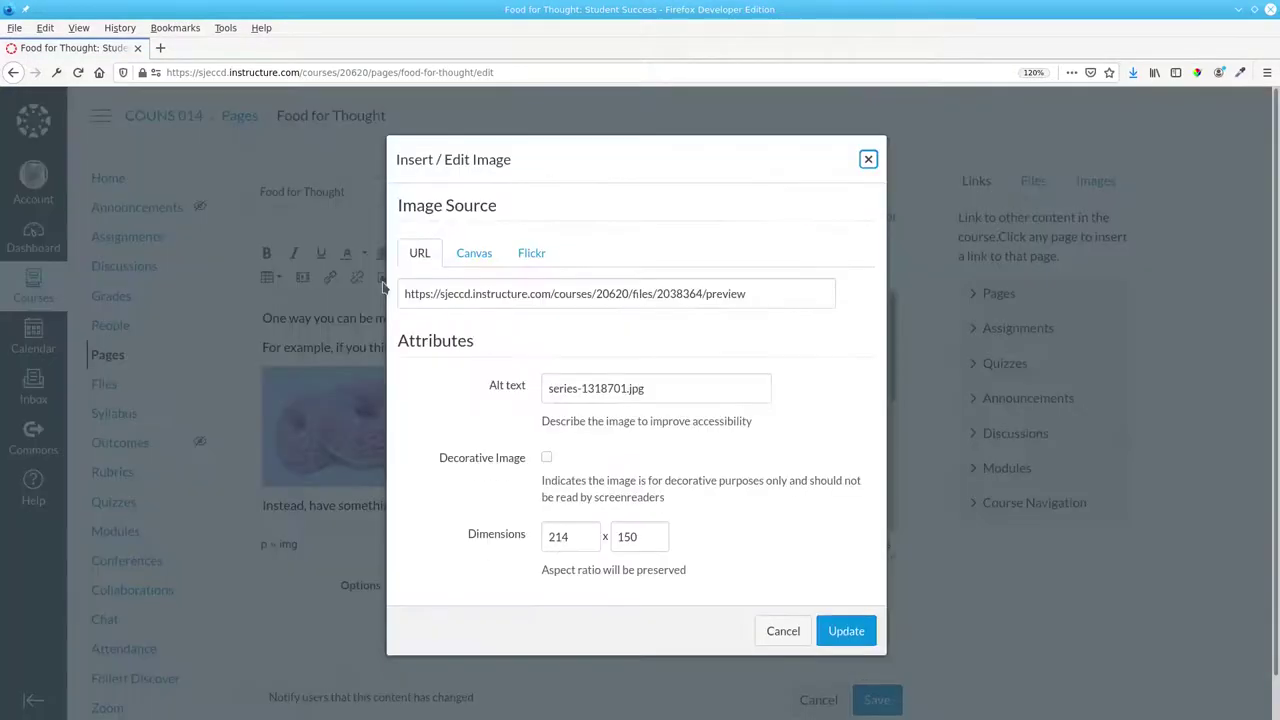
pyautogui.tripleClick(736, 399)
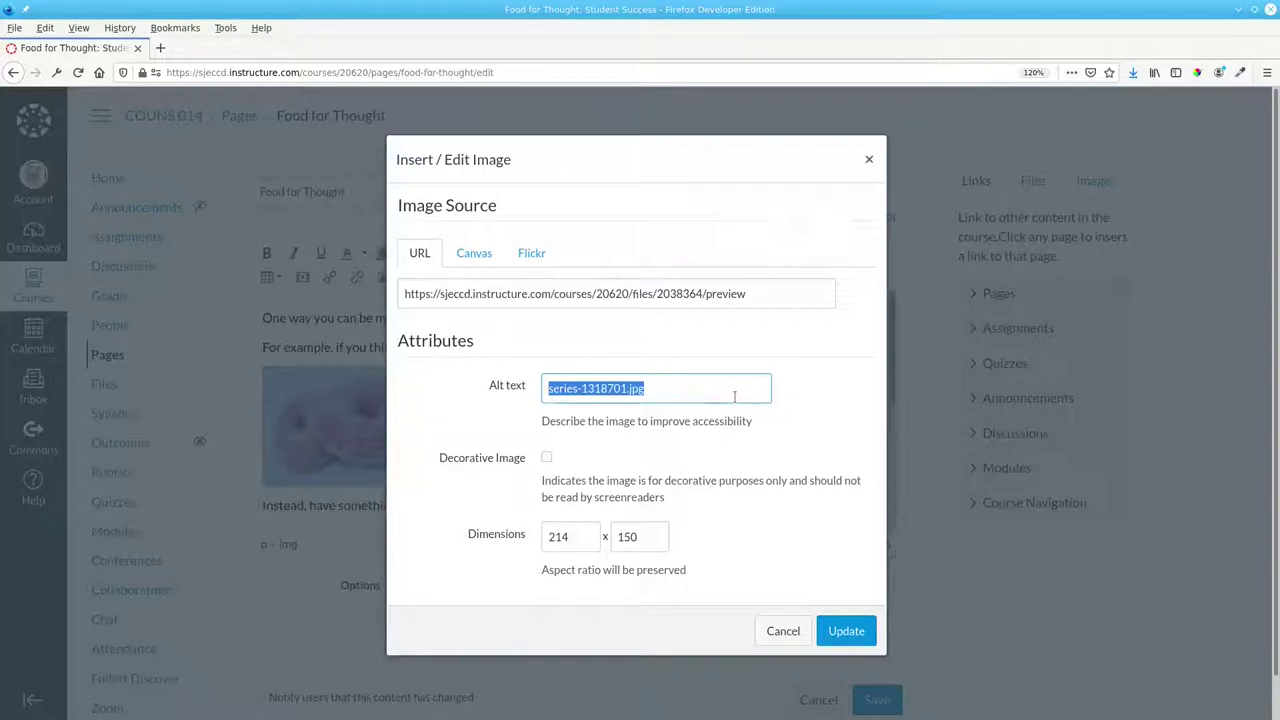
pyautogui.write('Two ')
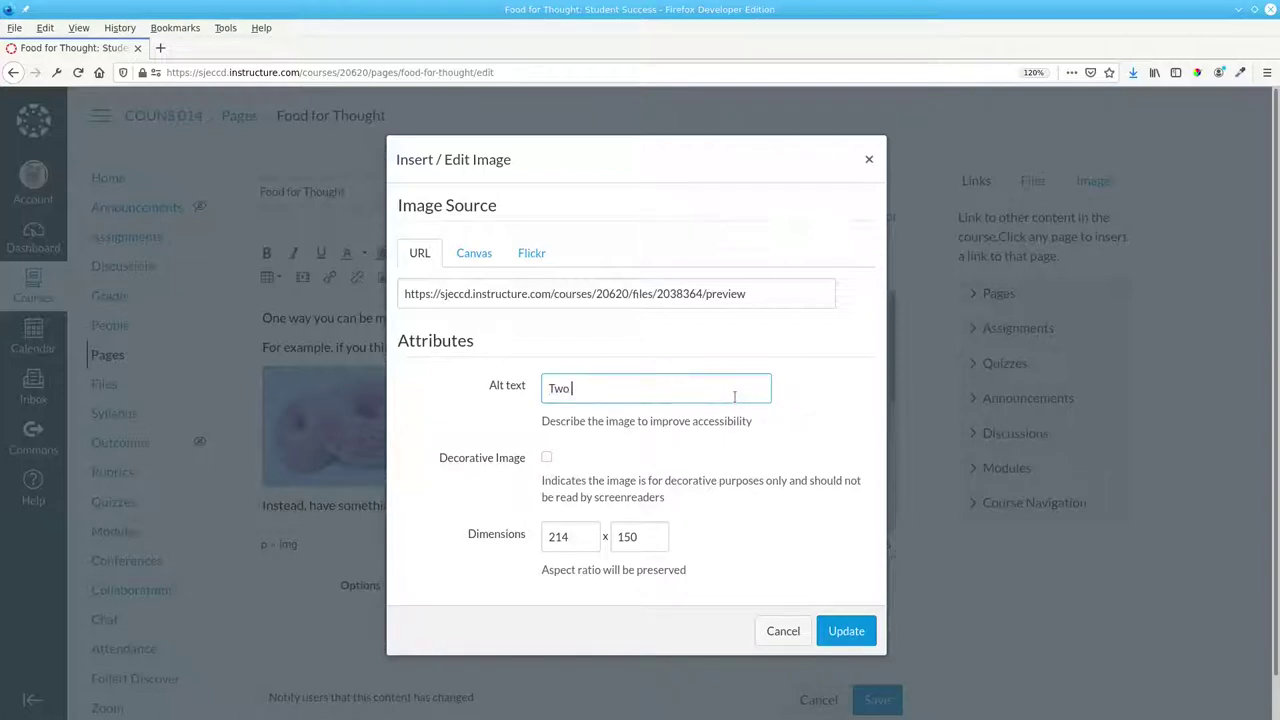
pyautogui.write('doughnuts with ')
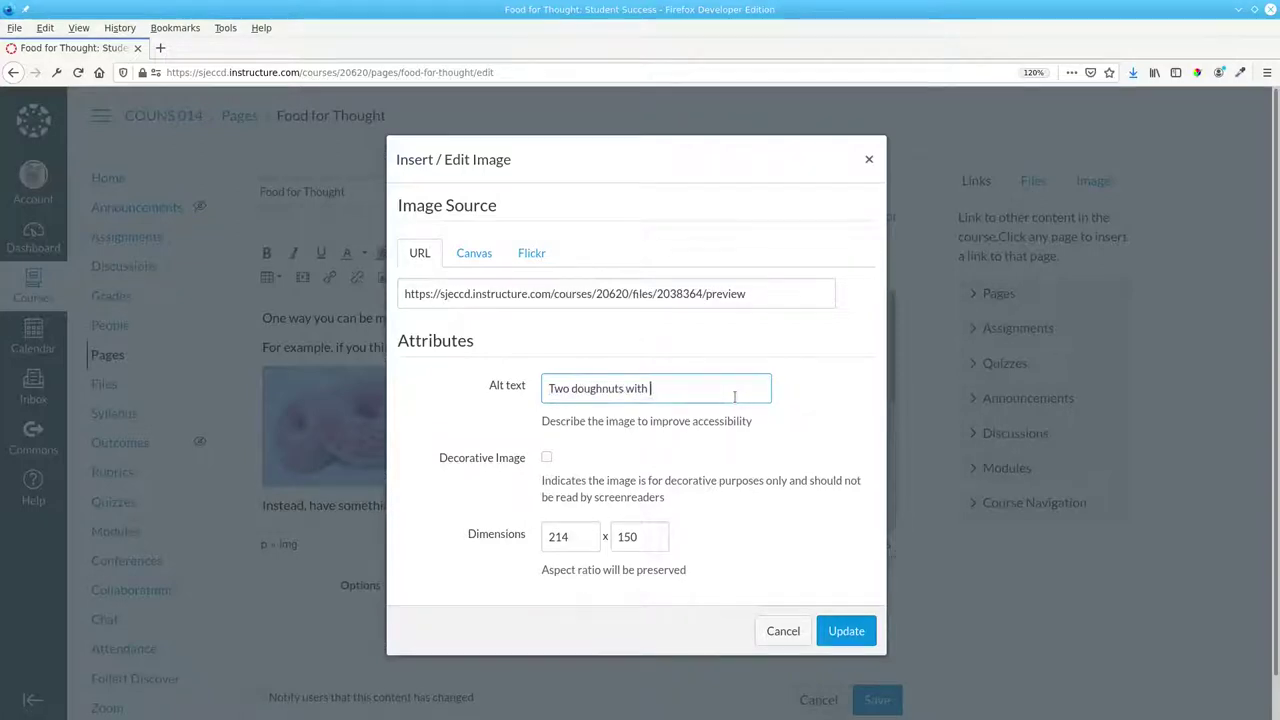
pyautogui.write('pink frosting and wh')
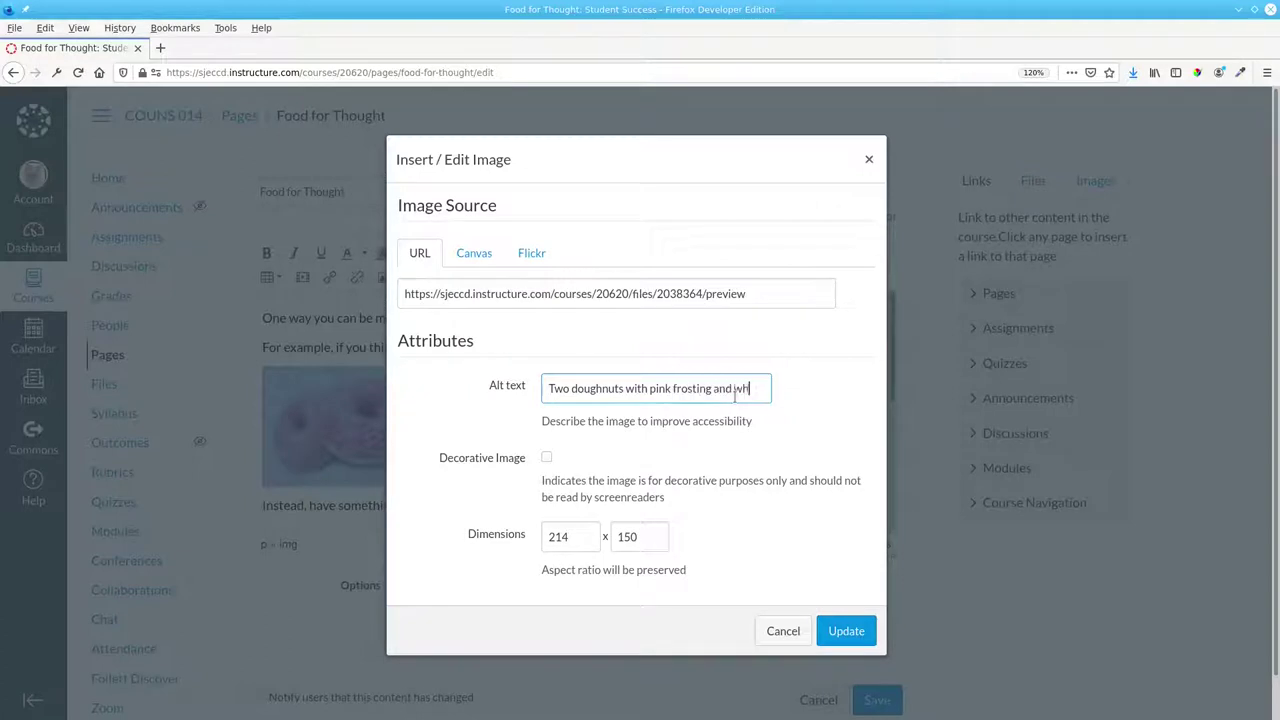
pyautogui.write('ite sprinkles')
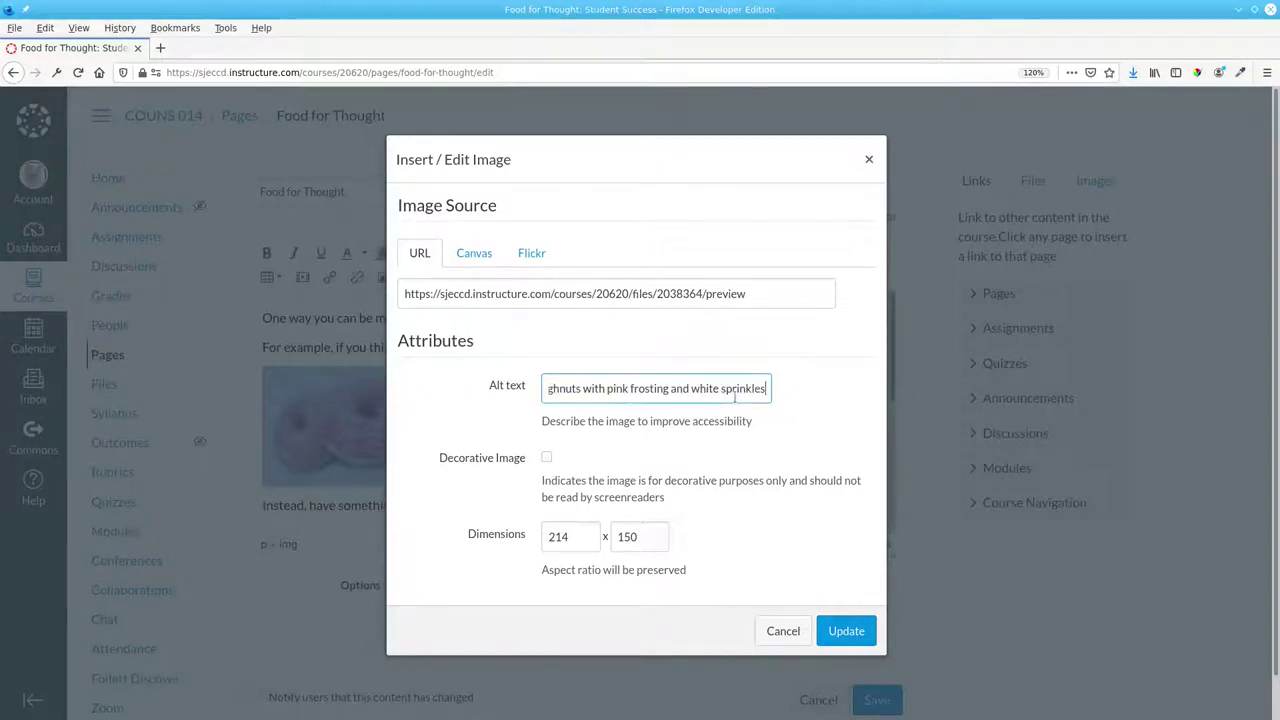
pyautogui.click(853, 631)
# Replace the fruit image's alt text with 'Bunch of grapes, two kiwi fruit, and two bananas.' and save the page.
pyautogui.scroll(-3, 342, 388)
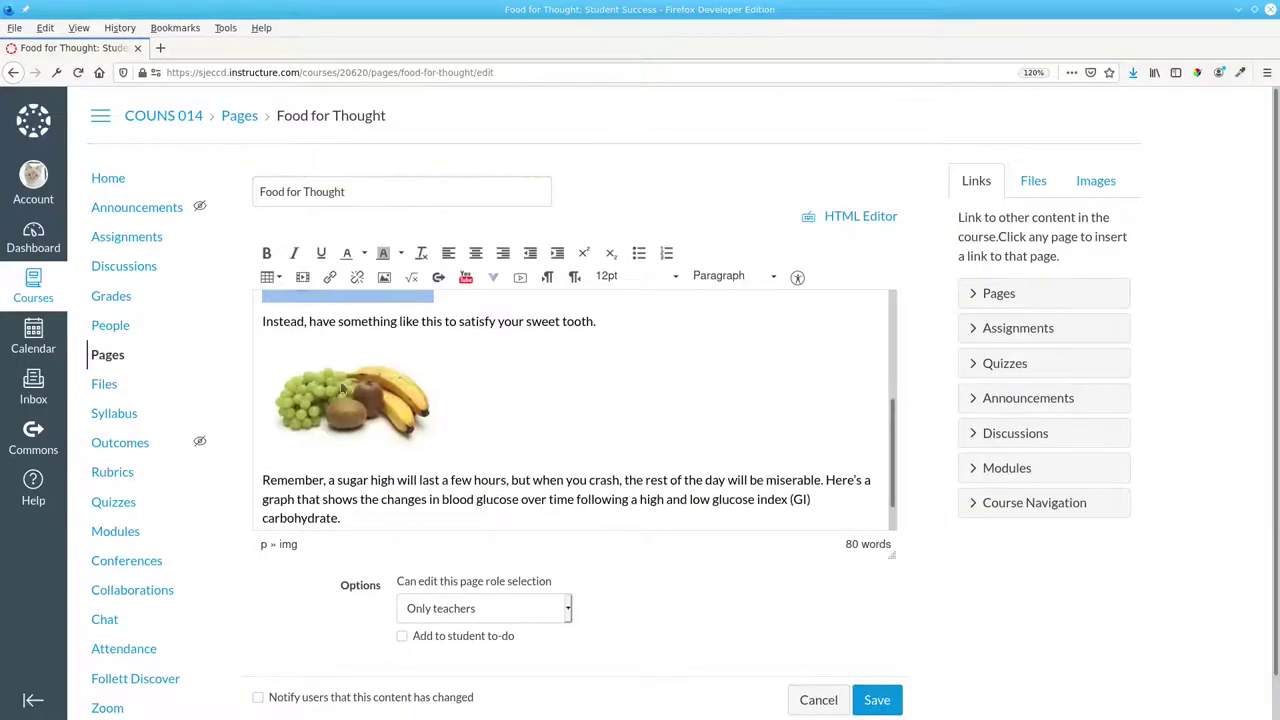
pyautogui.click(333, 381)
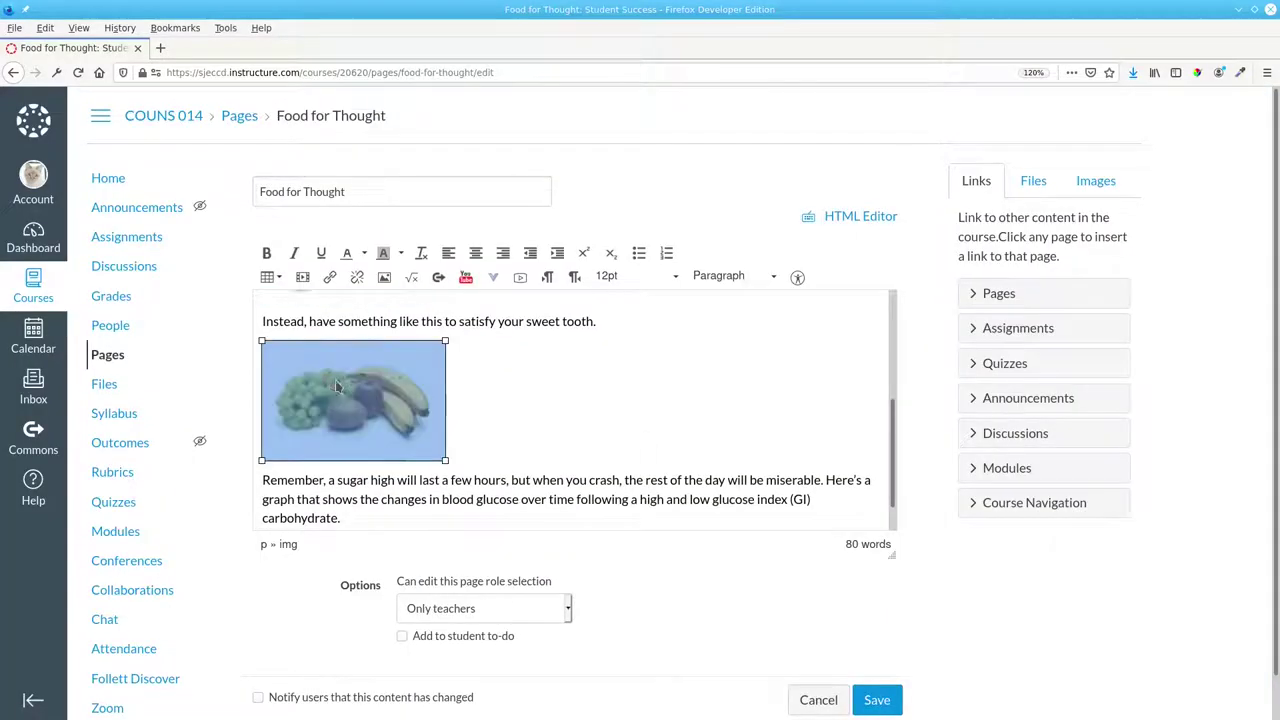
pyautogui.click(384, 277)
pyautogui.moveTo(620, 397); pyautogui.dragTo(500, 389)
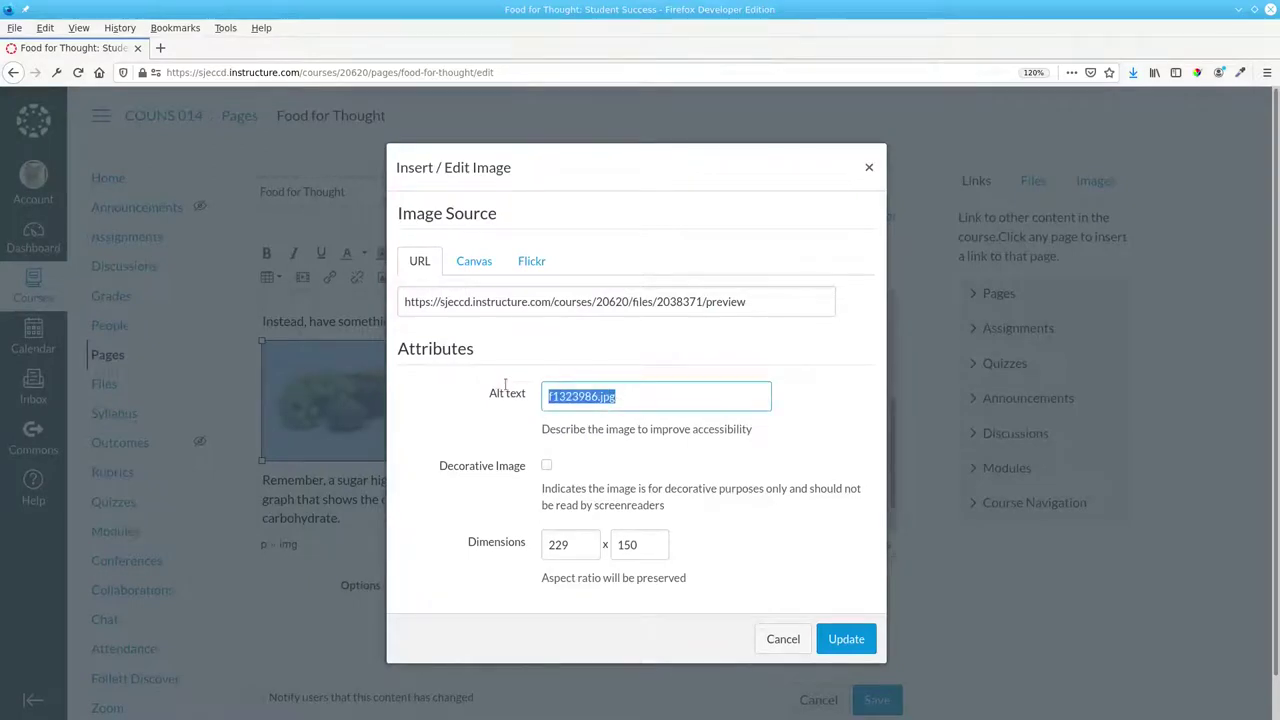
pyautogui.write('Bunch of g')
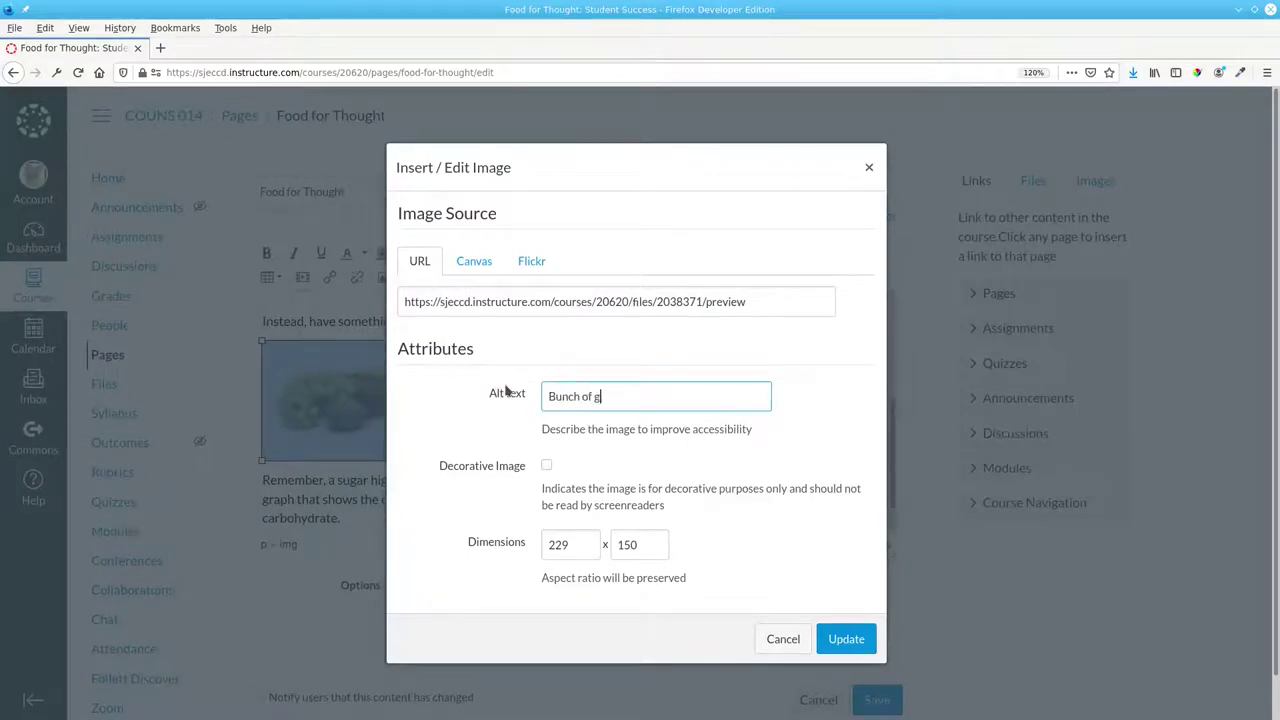
pyautogui.write('rapes, two kiwi')
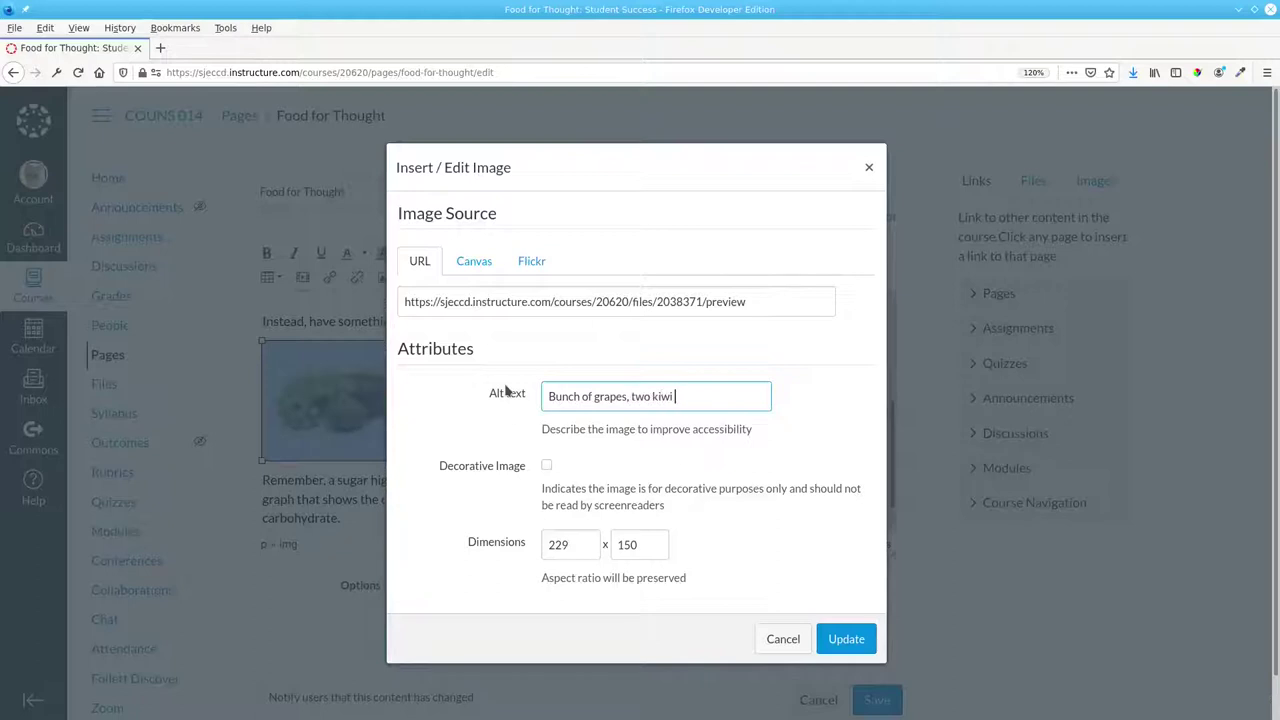
pyautogui.write(' fruit, and two bananas.')
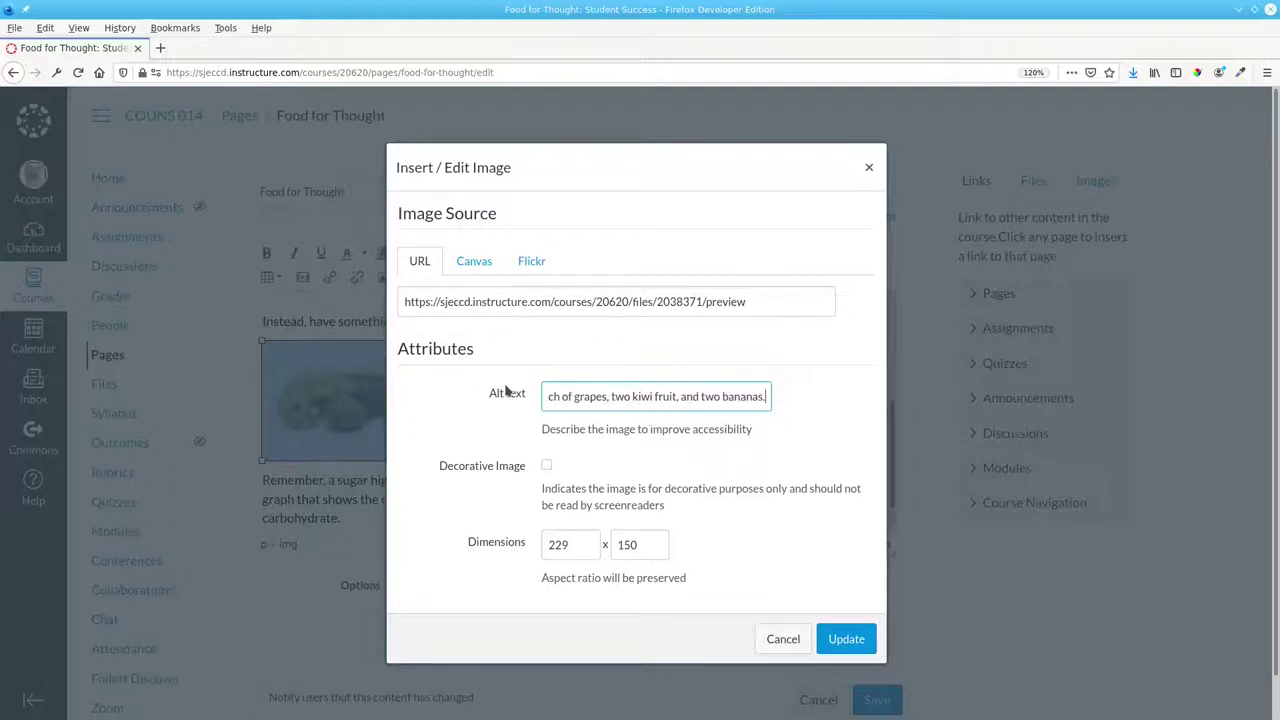
pyautogui.click(846, 639)
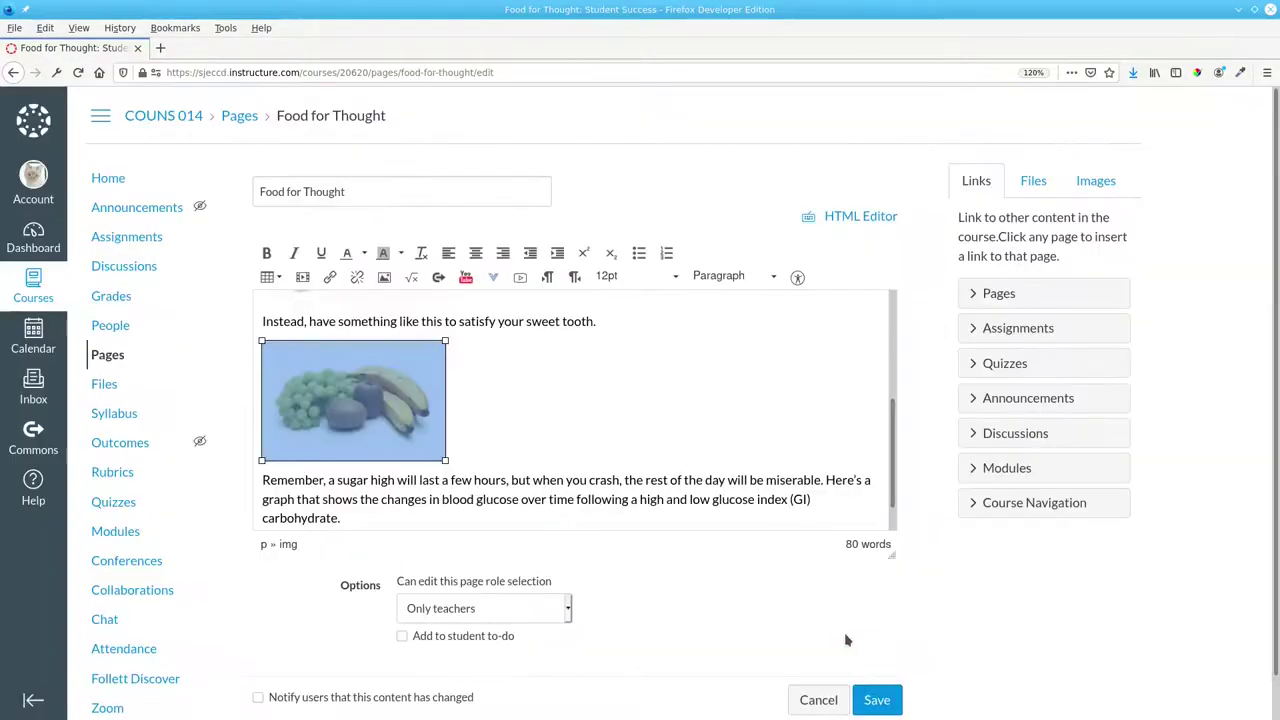
pyautogui.click(880, 703)
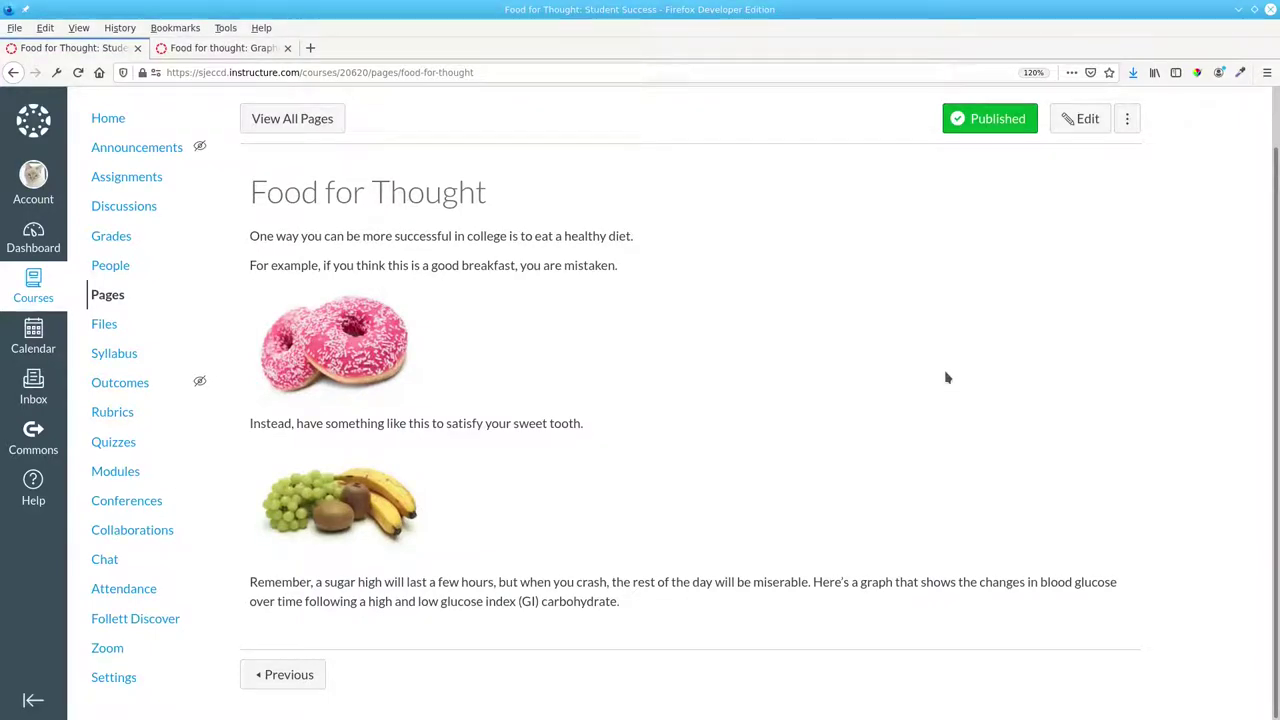
# Reopen the page for editing and upload glucose_graph.png to Course files.
pyautogui.click(1078, 119)
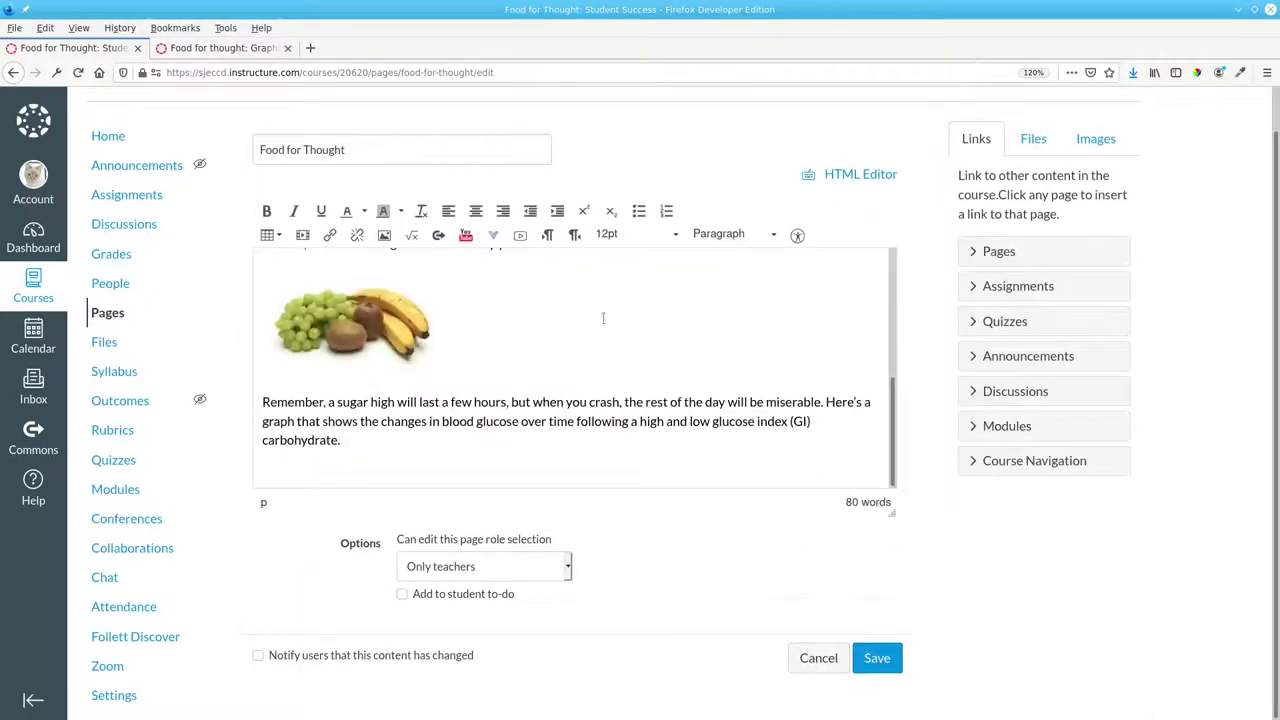
pyautogui.click(385, 238)
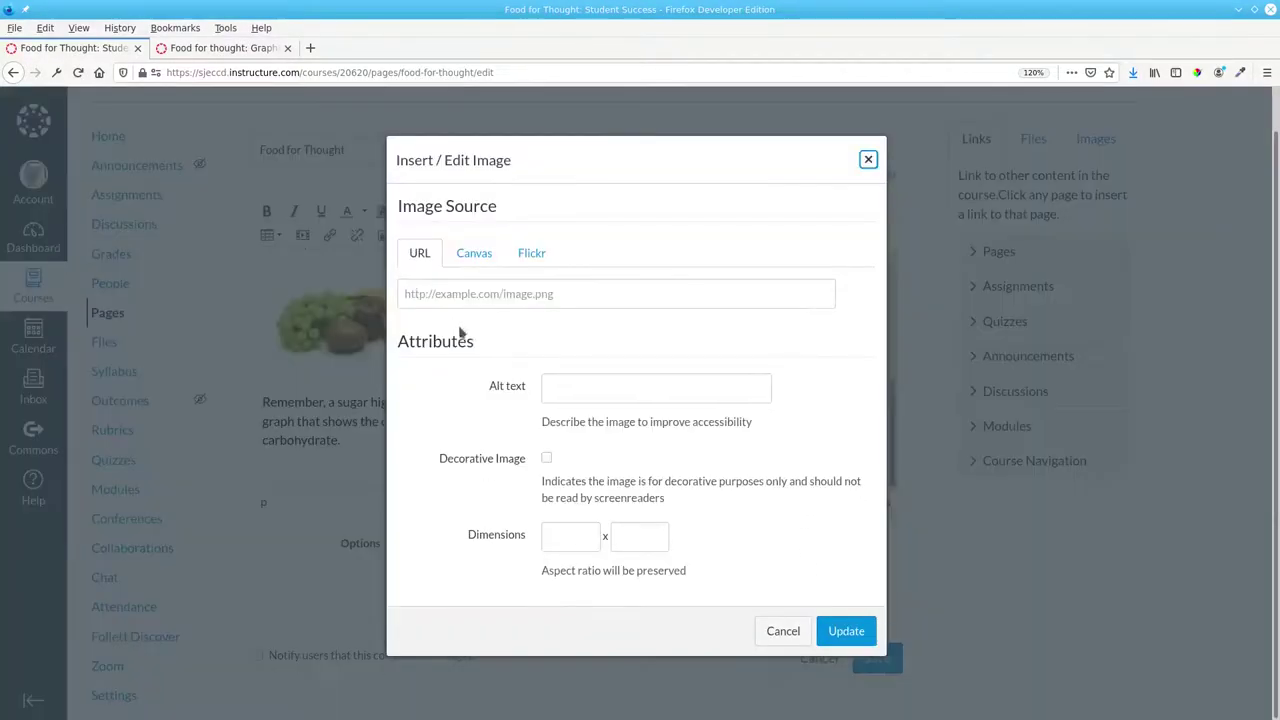
pyautogui.click(474, 256)
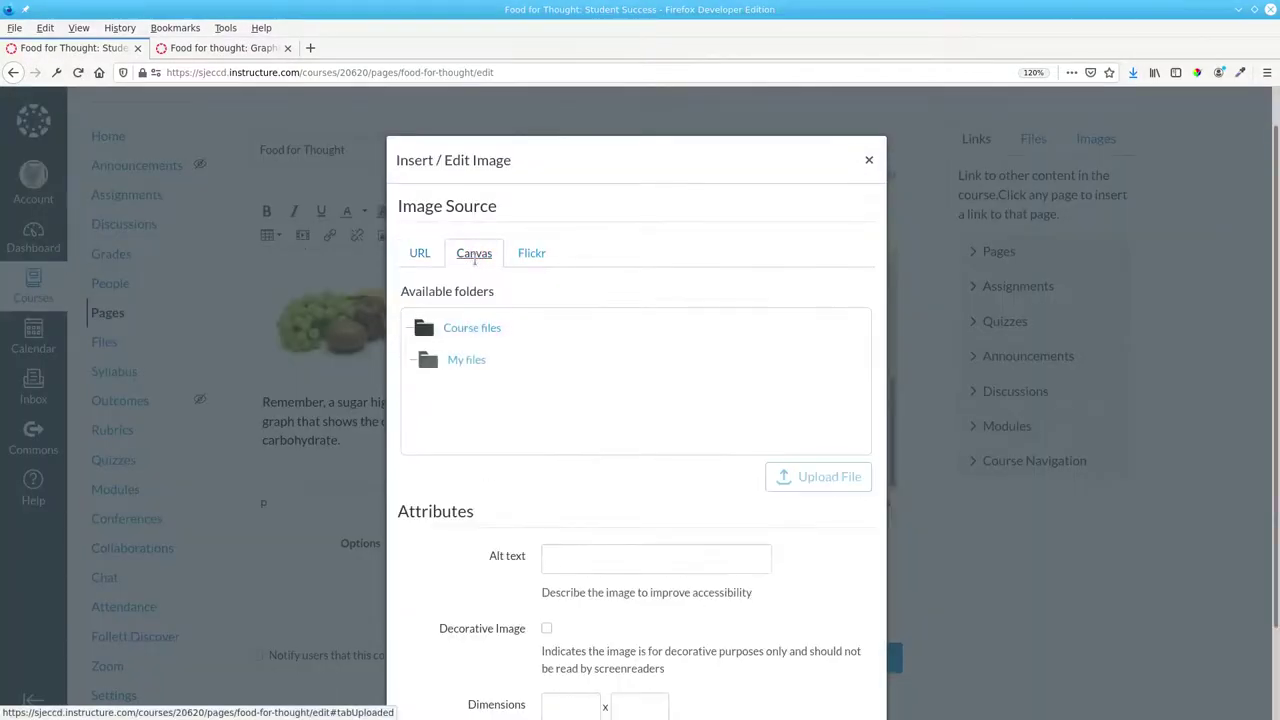
pyautogui.click(481, 331)
pyautogui.click(776, 474)
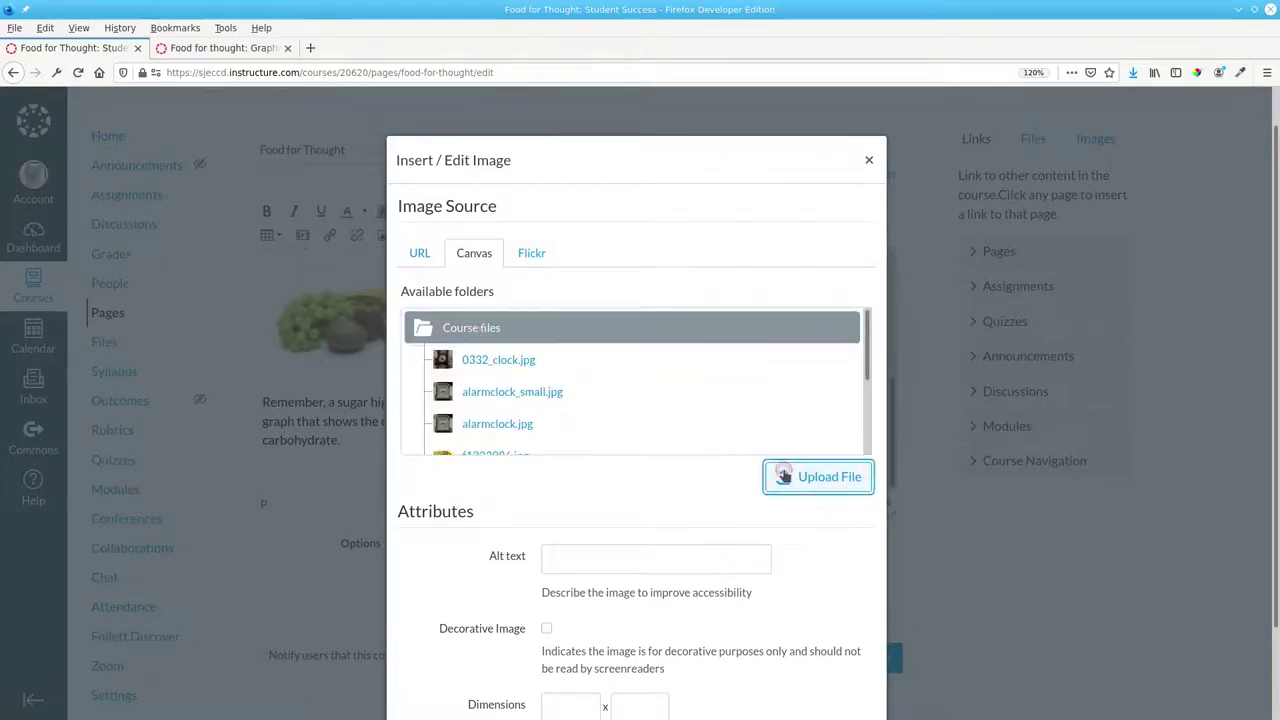
pyautogui.click(629, 286)
pyautogui.click(984, 593)
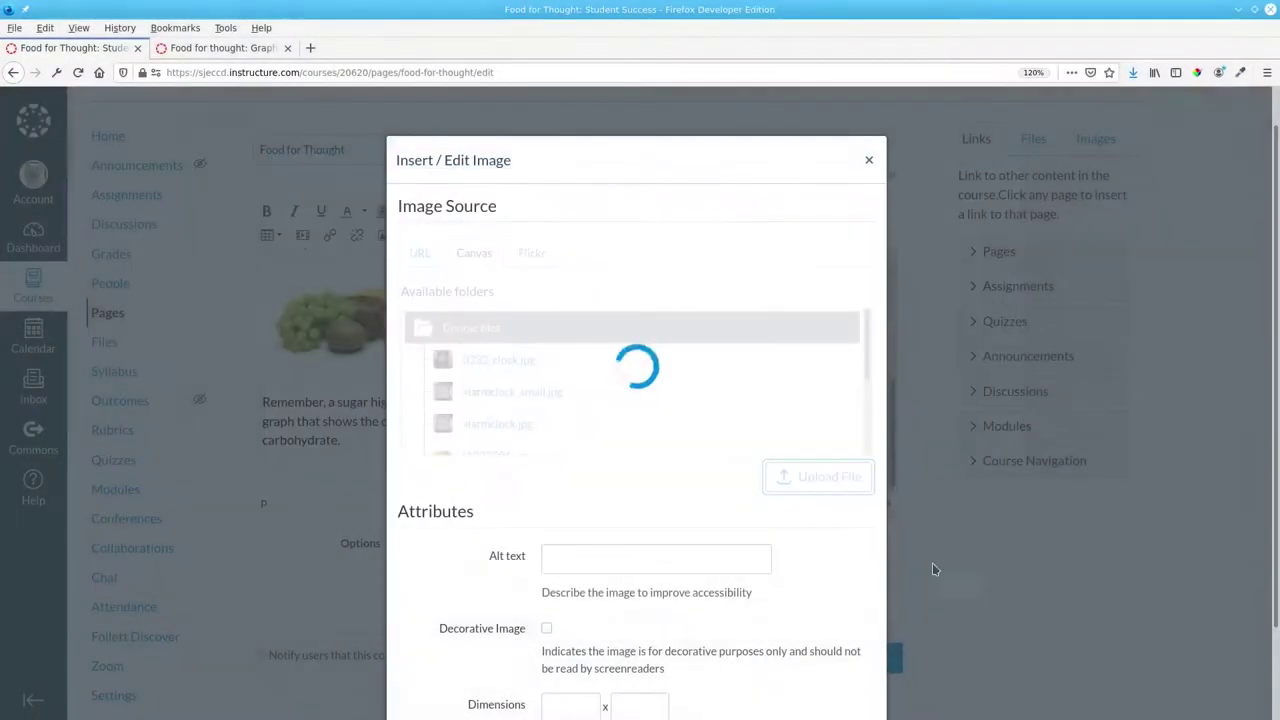
# Set the graph image's alt text to 'Graph of blood glucose levels'.
pyautogui.tripleClick(688, 561)
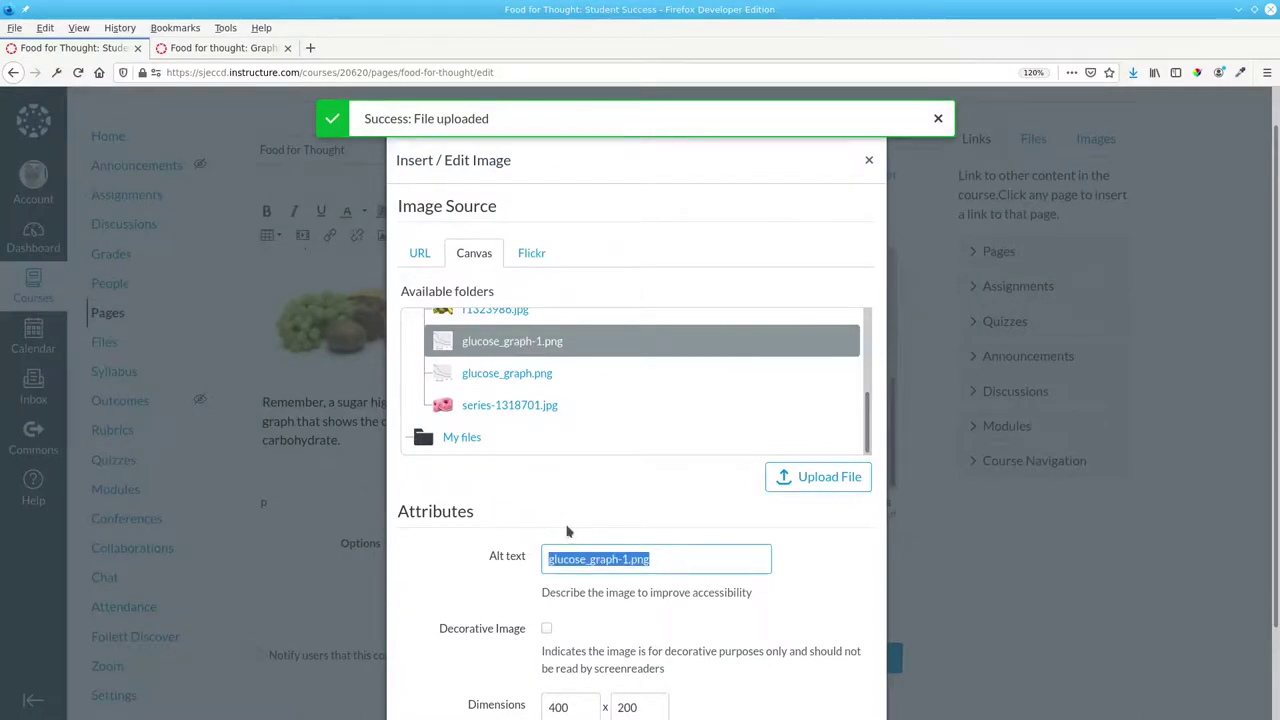
pyautogui.write('Graph of blood glucose levels')
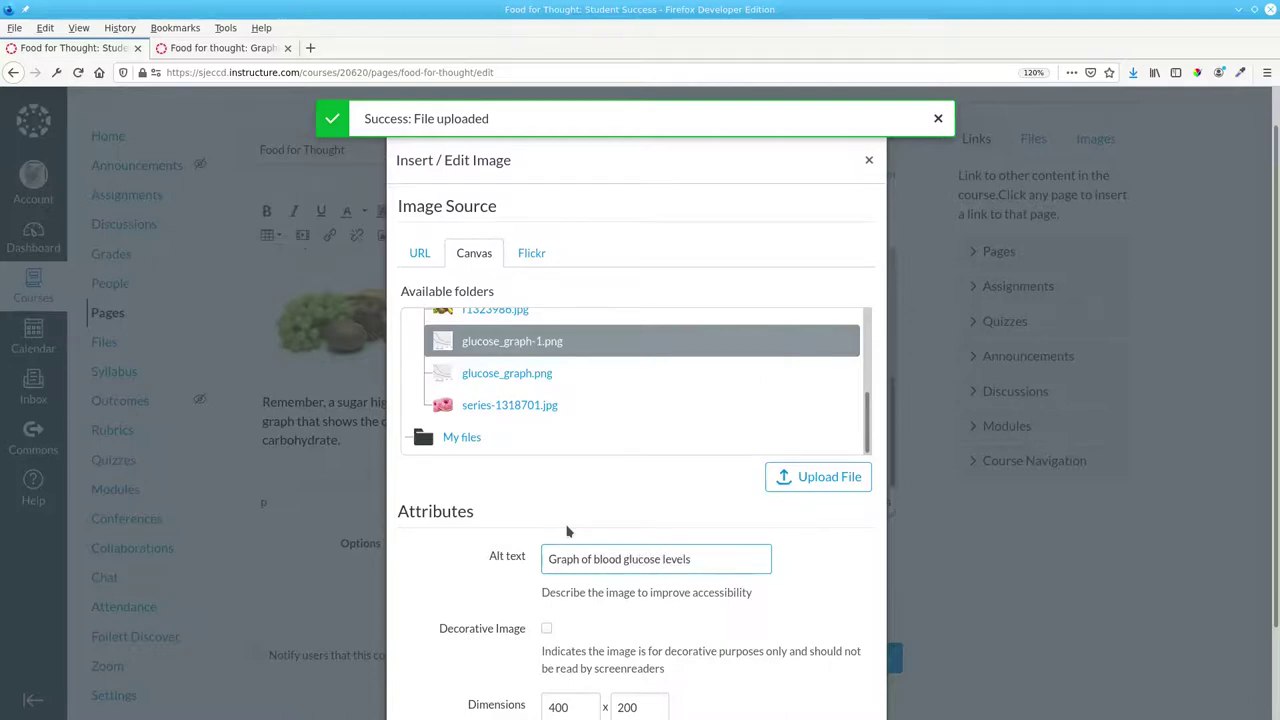
pyautogui.scroll(-2, 567, 531)
# Insert the glucose graph into the page and check the Food for thought: Graphic page.
pyautogui.click(840, 693)
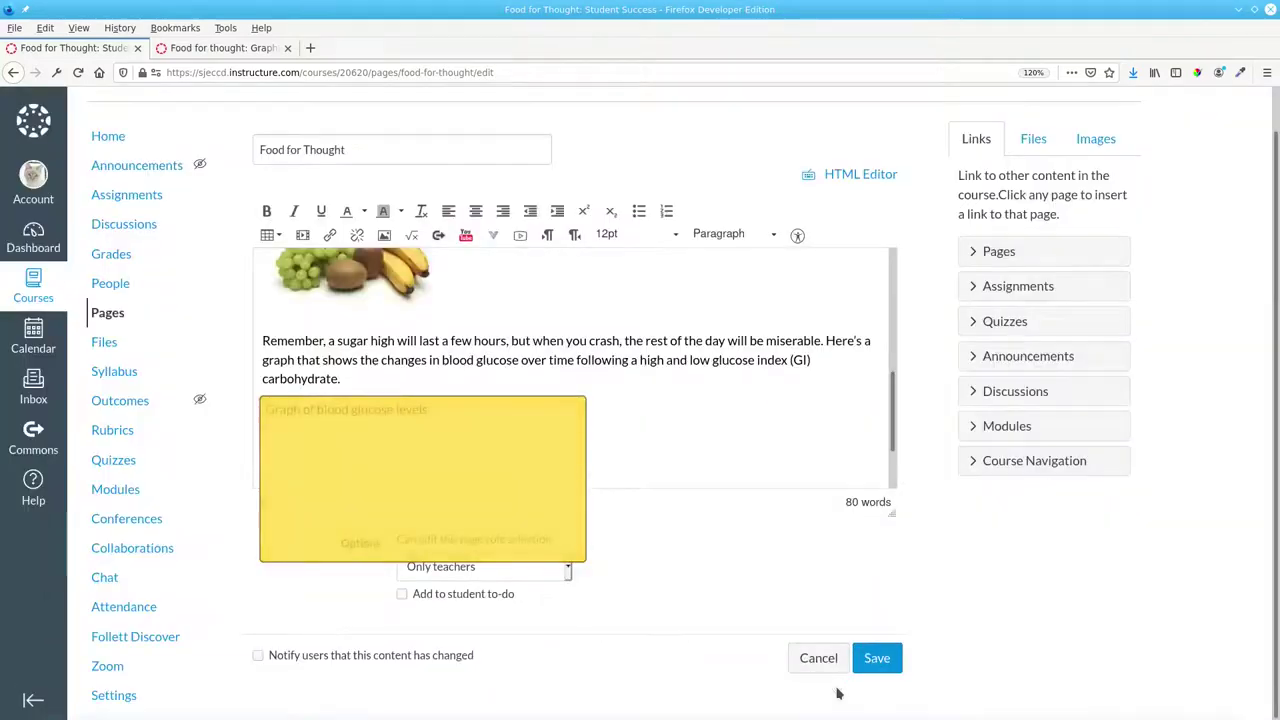
pyautogui.scroll(-2, 600, 400)
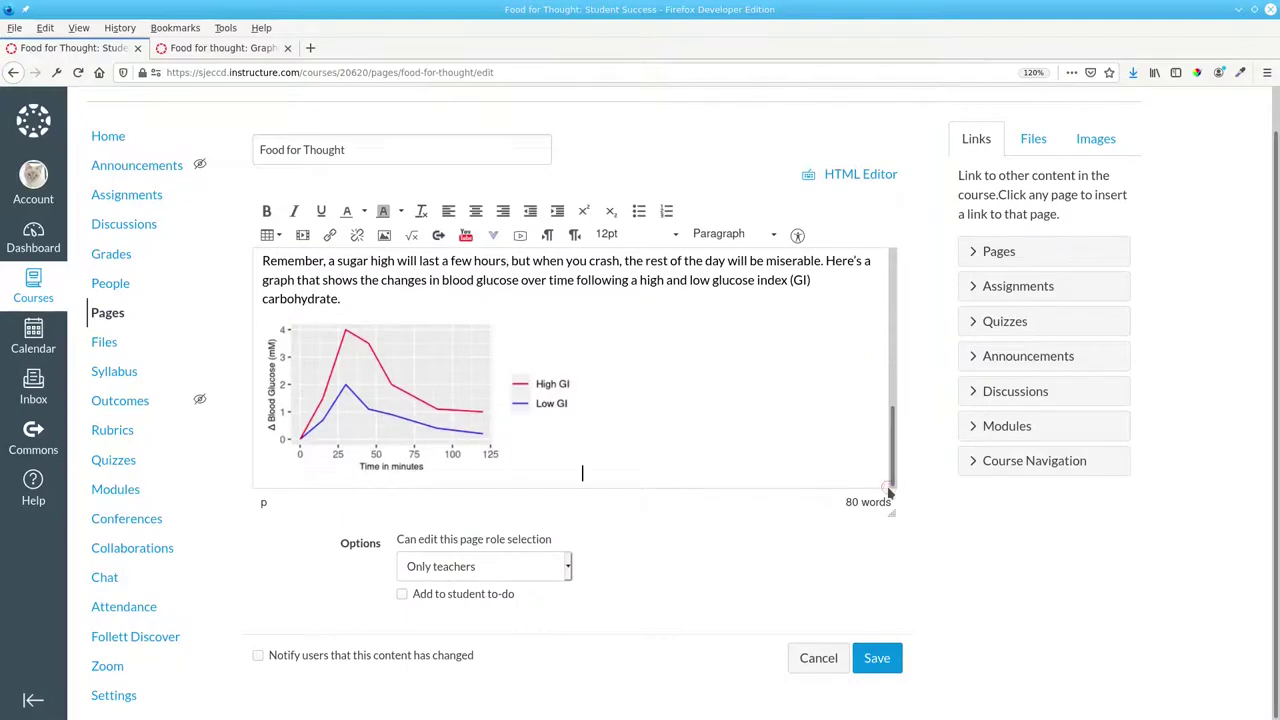
pyautogui.hotkey('ctrl', 'Tab')
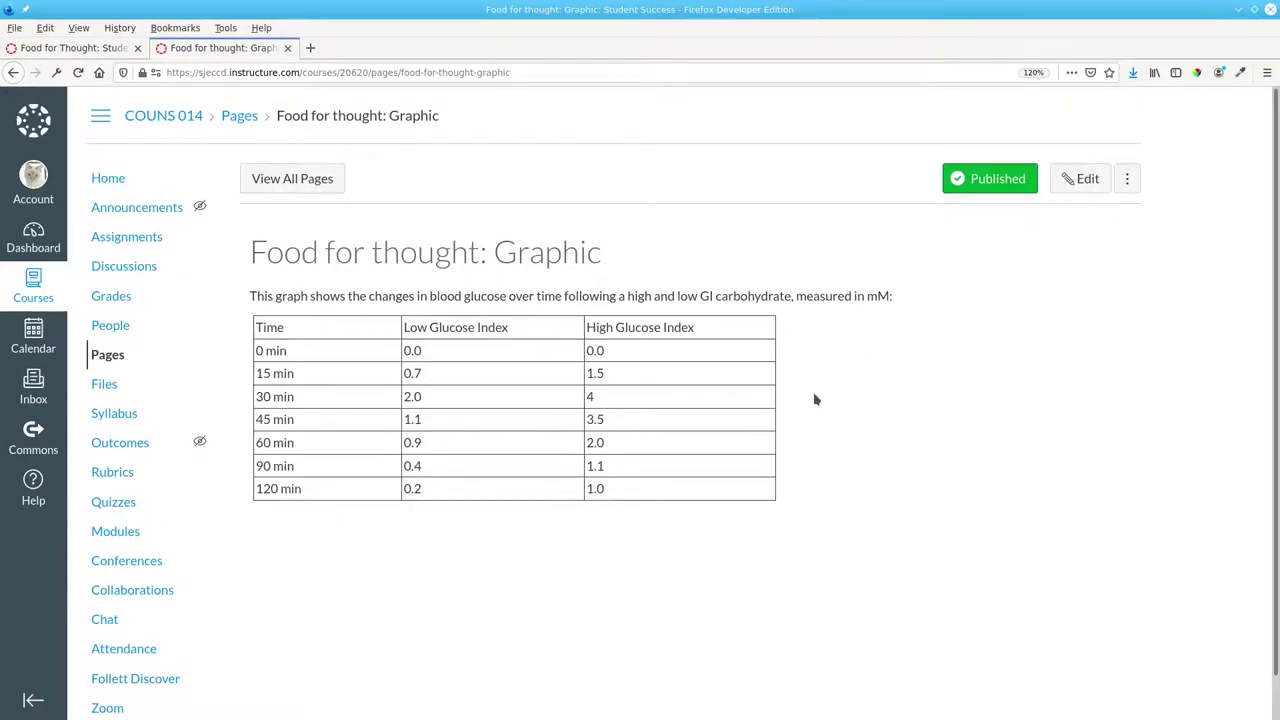
# Below the graph, add the line 'See a full description of the graph with its data in a table.'.
pyautogui.hotkey('ctrl', 'Tab')
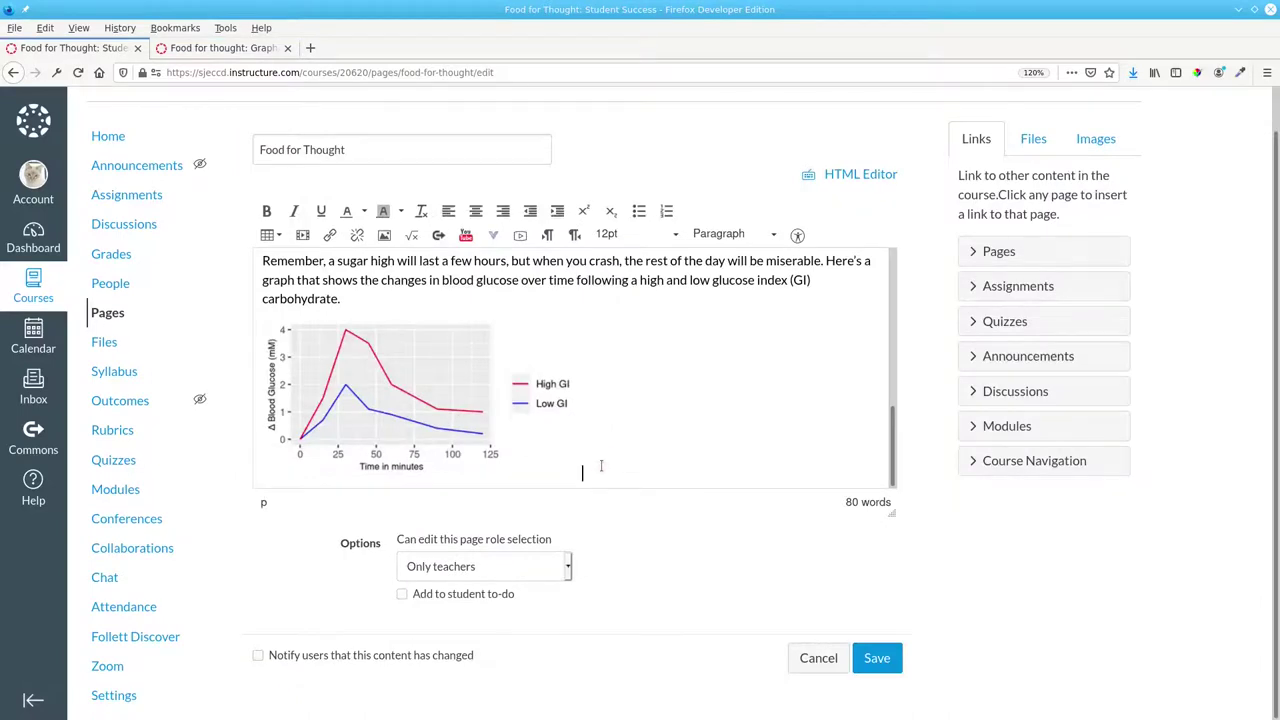
pyautogui.press('Return')
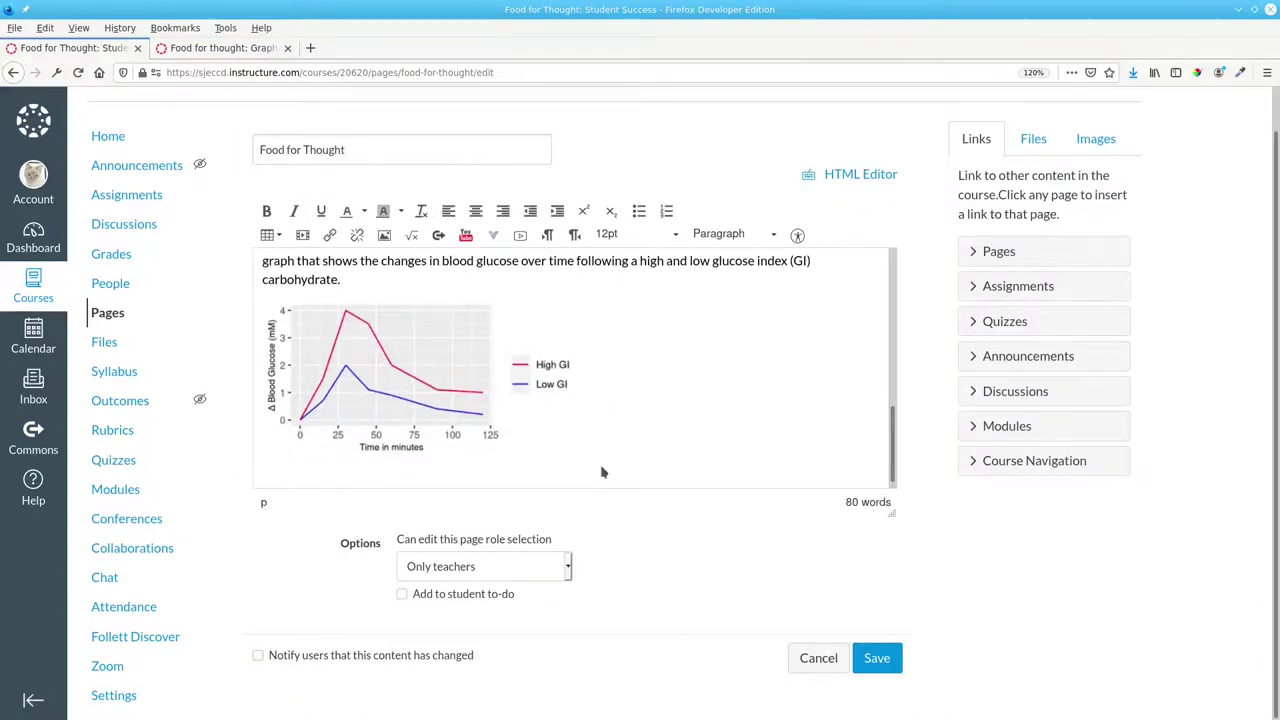
pyautogui.write('See a full description of the graph ')
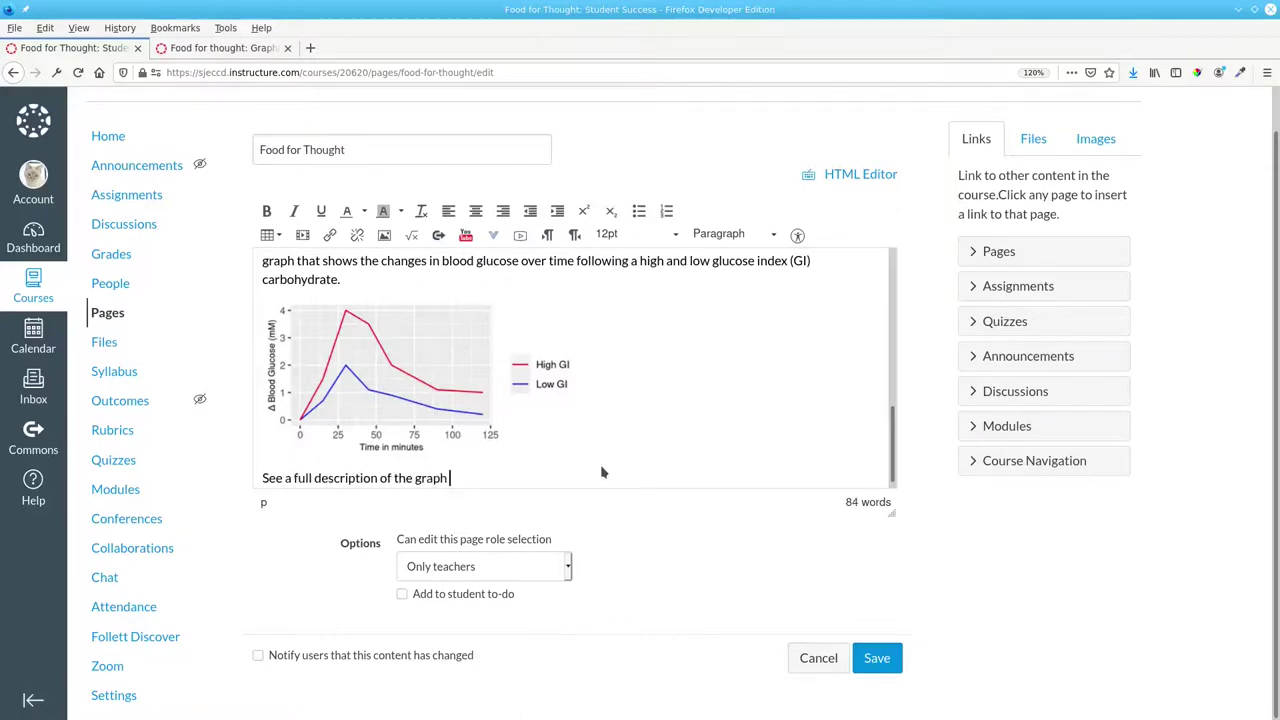
pyautogui.write('with its data in a table.')
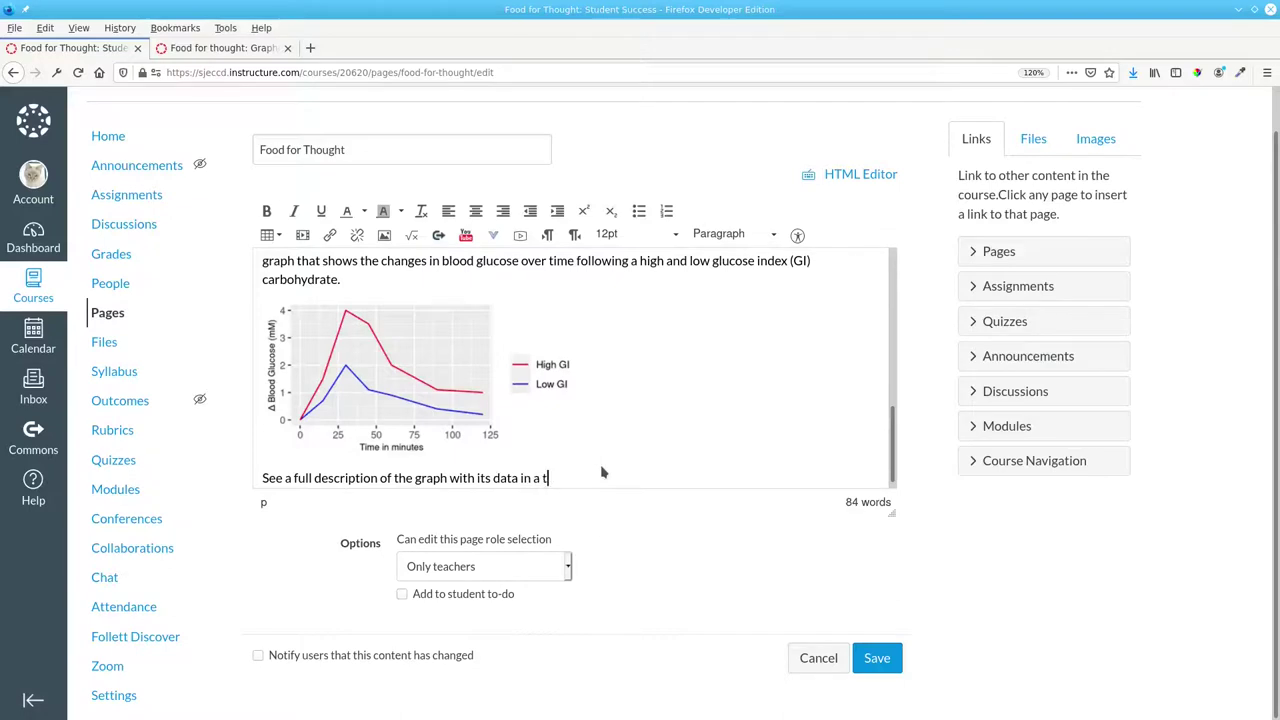
# Link the description sentence to the Food for thought: Graphic page and save the page.
pyautogui.keyDown('shift'); pyautogui.click(262, 478); pyautogui.keyUp('shift')
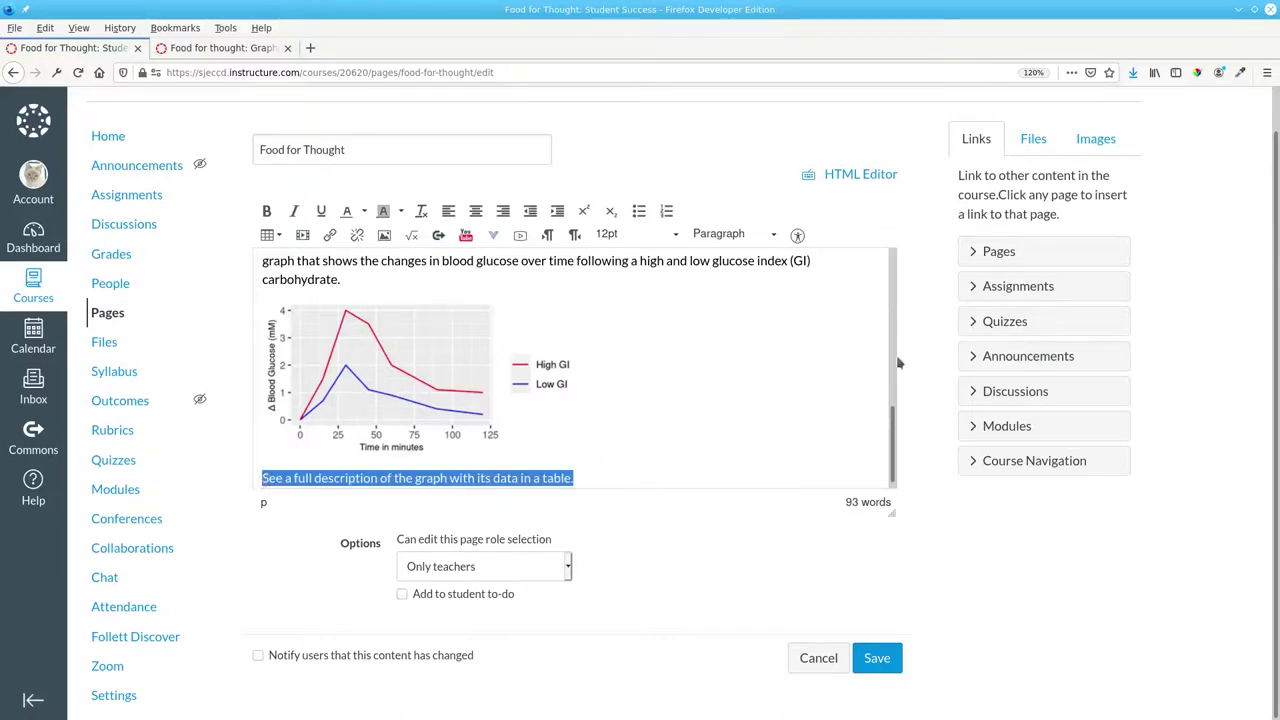
pyautogui.click(978, 254)
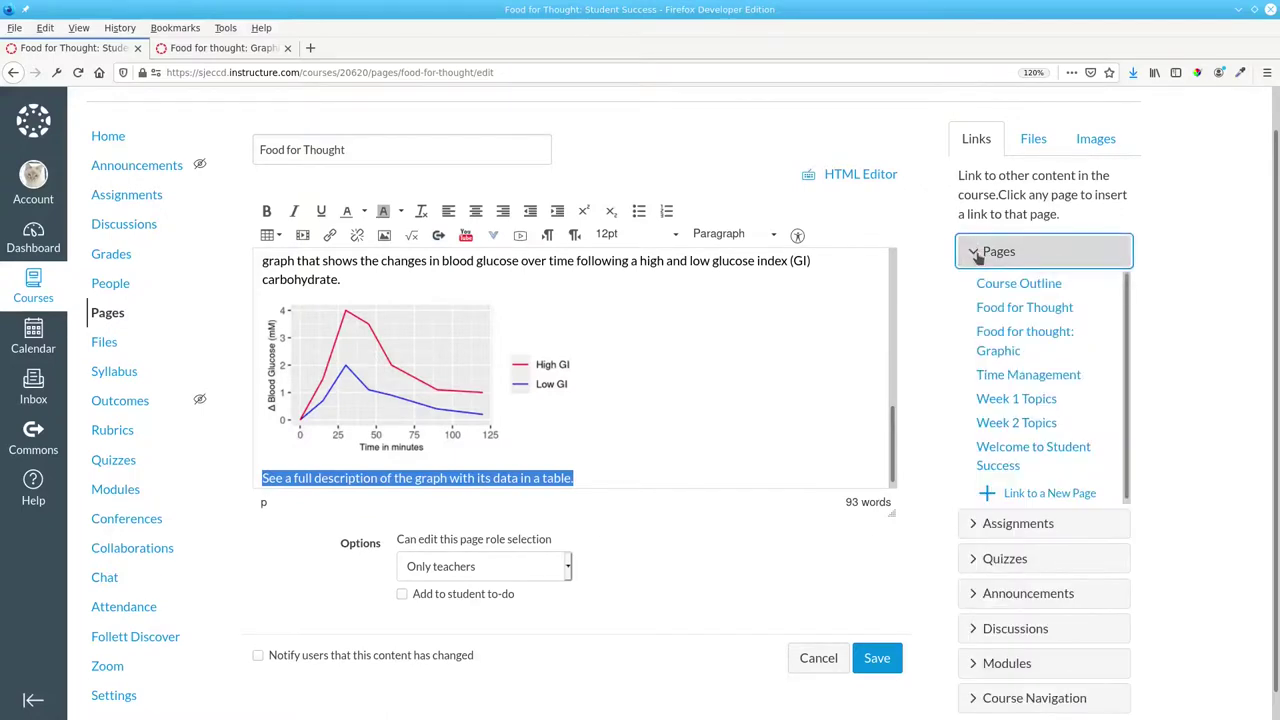
pyautogui.click(994, 341)
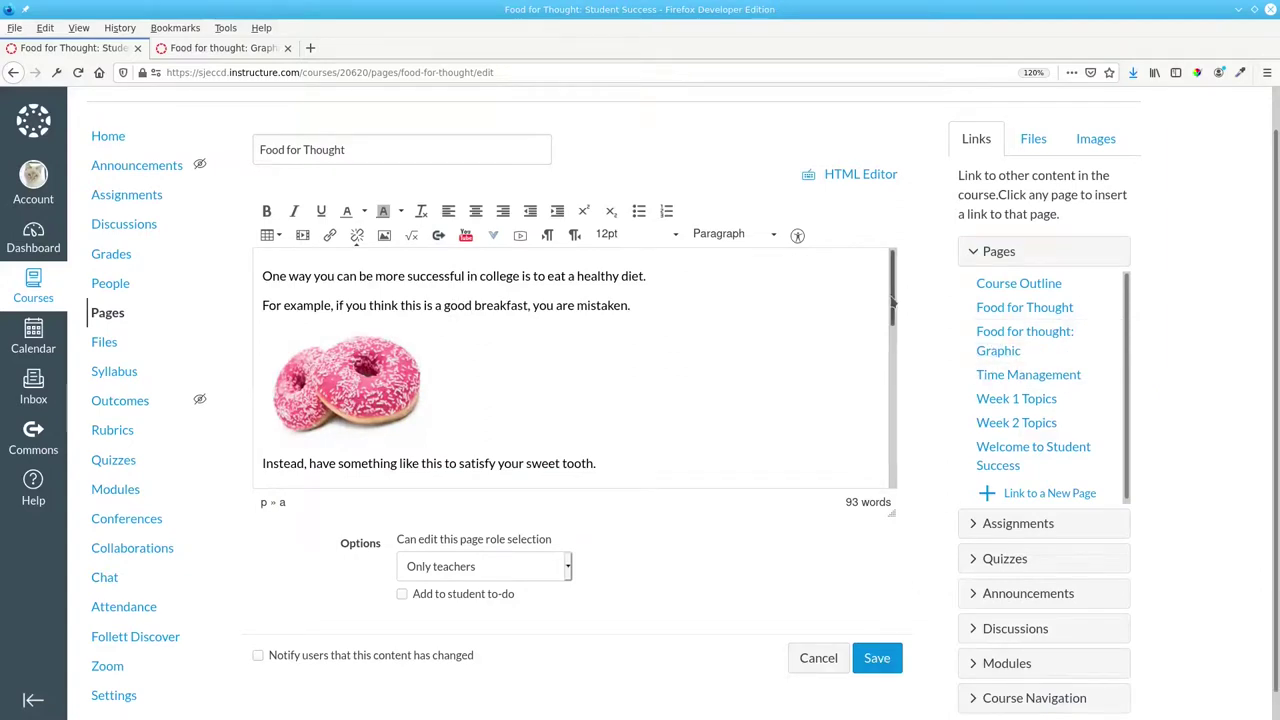
pyautogui.scroll(-5, 893, 300)
pyautogui.click(874, 658)
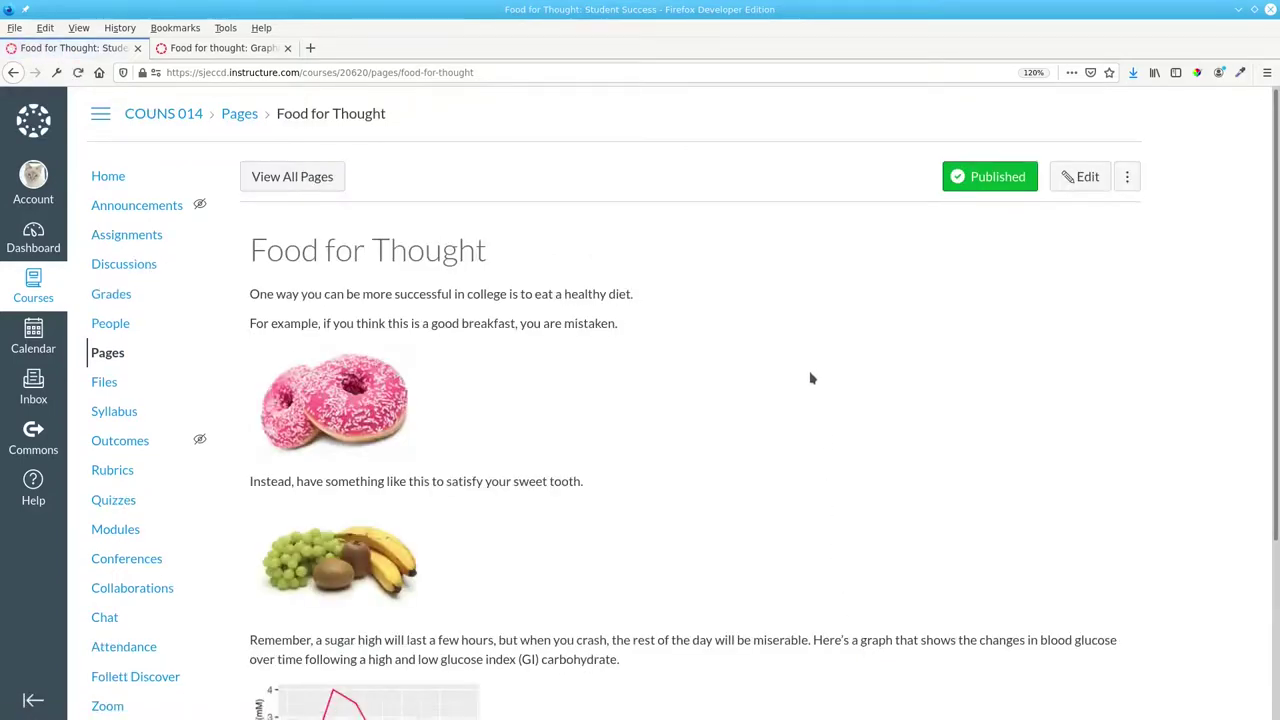
pyautogui.scroll(-4, 810, 378)
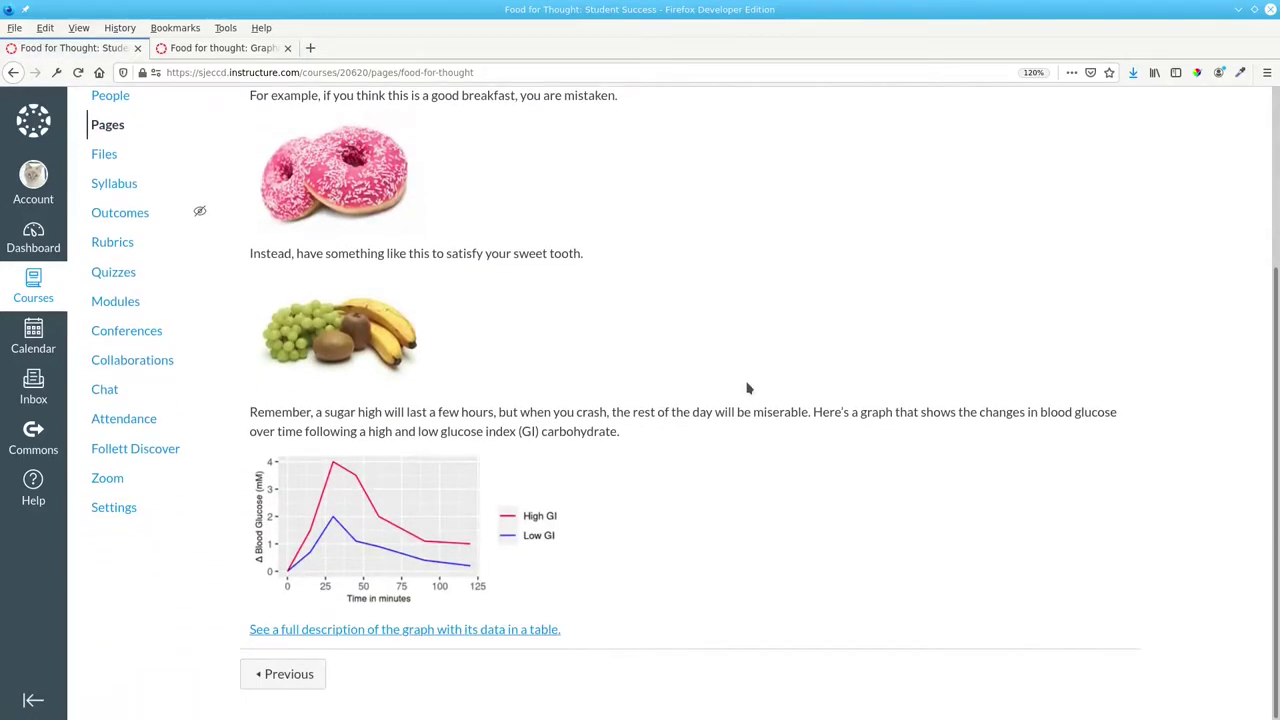